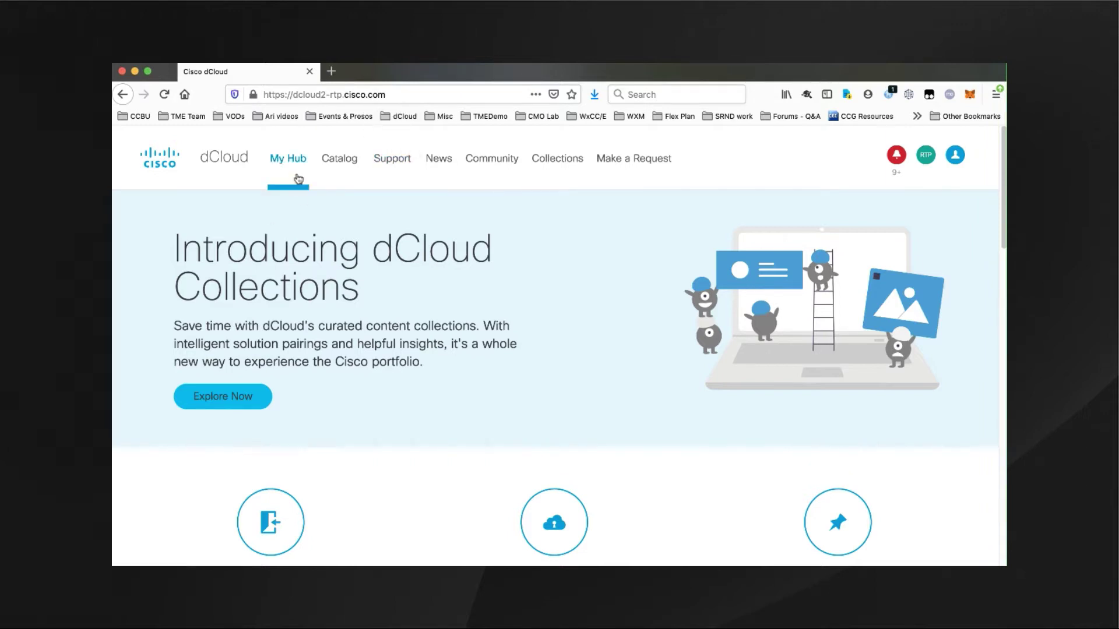
- Filter the catalog to Solutions > Contact Center and favorite the WxCC v4 Instant Demo
left_click(343, 159)
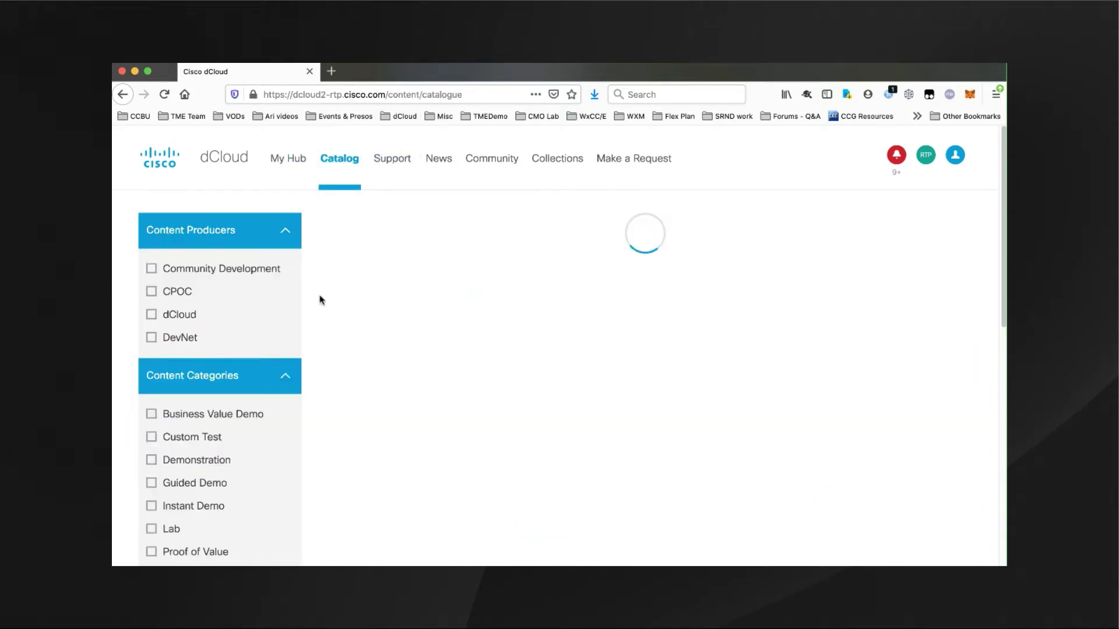
left_click(269, 302)
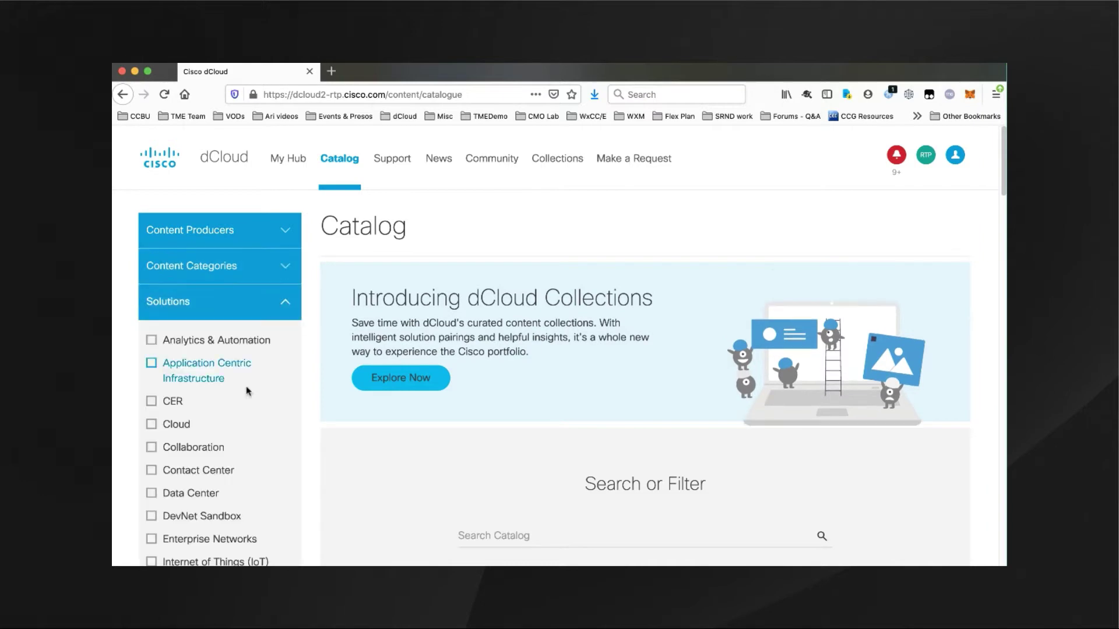
left_click(152, 469)
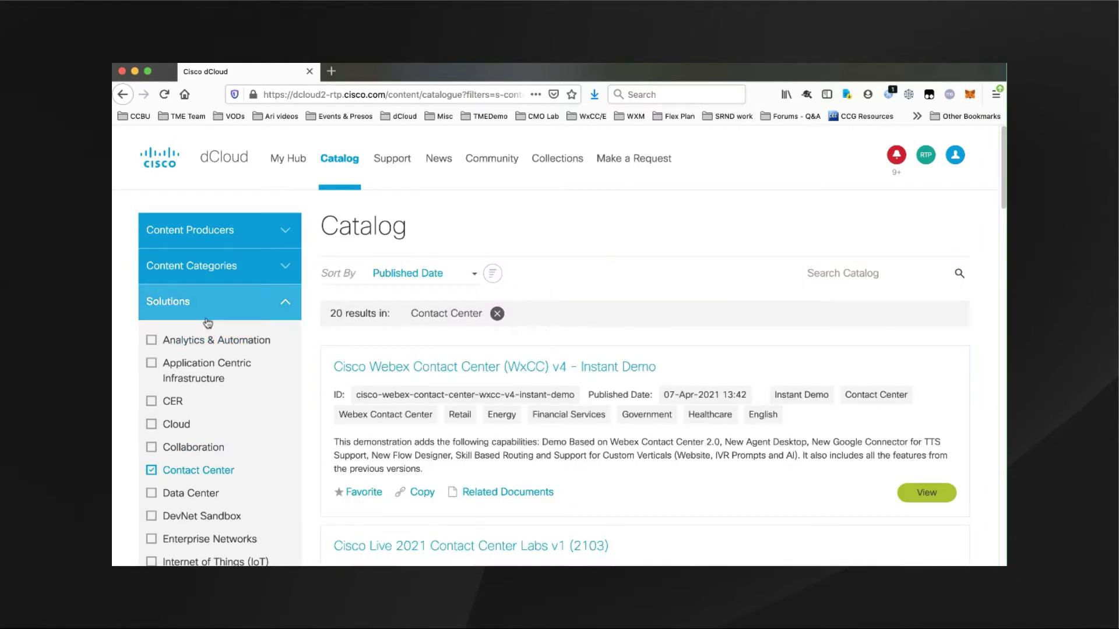
left_click(862, 272)
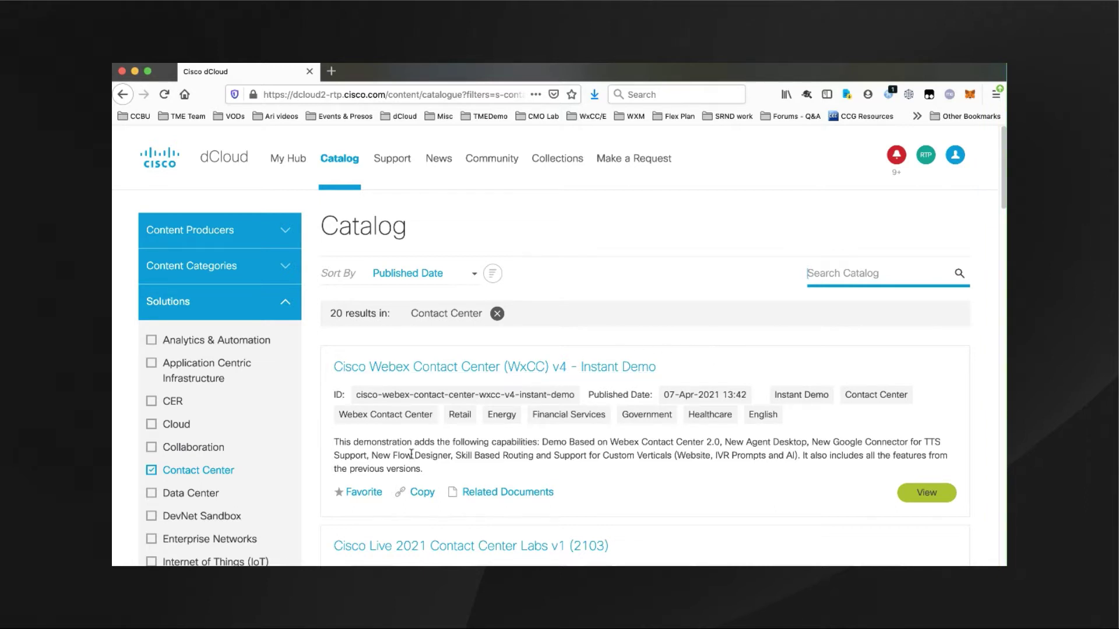
left_click(365, 494)
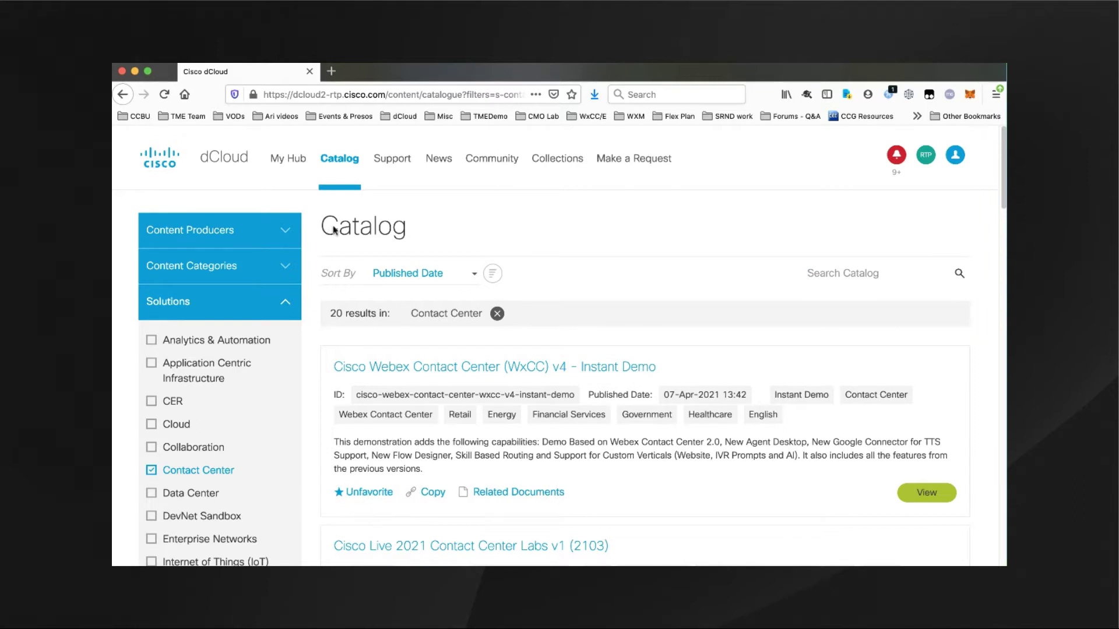
- Check that the demo now appears under My Hub Favorites
left_click(293, 164)
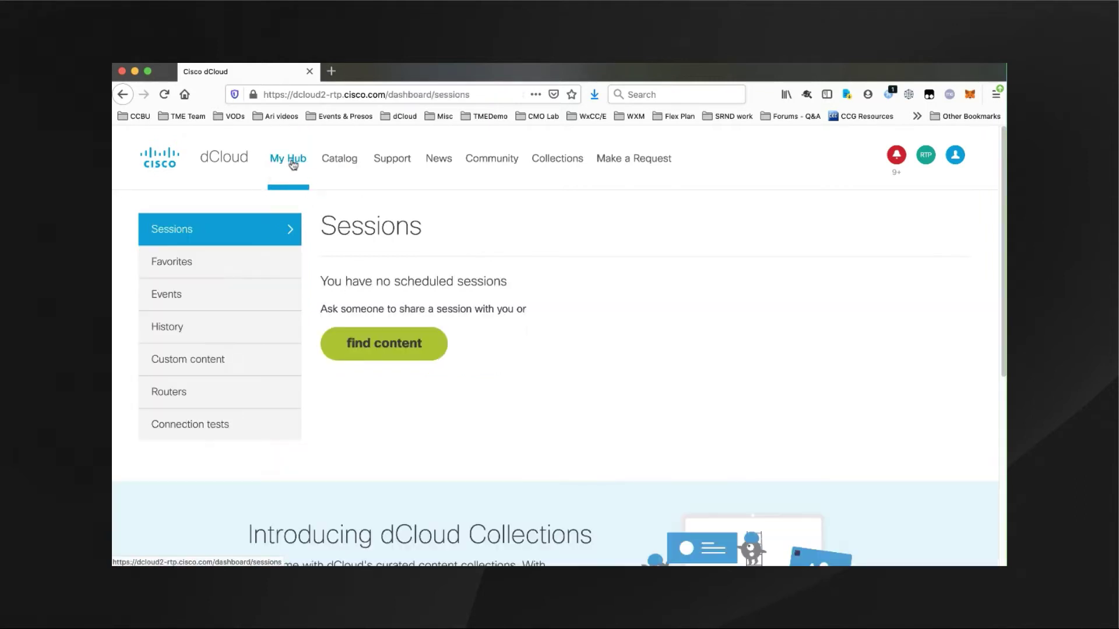
left_click(172, 262)
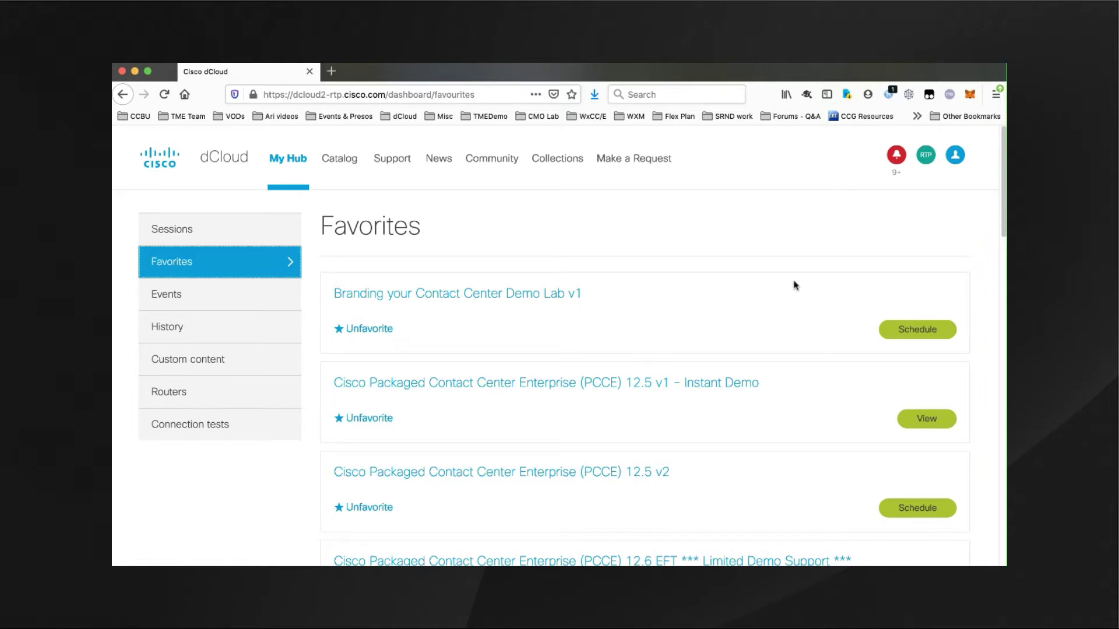
scroll(1000, 224, "down", 3)
left_click_drag(1000, 224, 981, 332)
- Read the WxCC v4 Instant Demo details, then open its Cisco Webex Contact Center v4 resource link
left_click(469, 415)
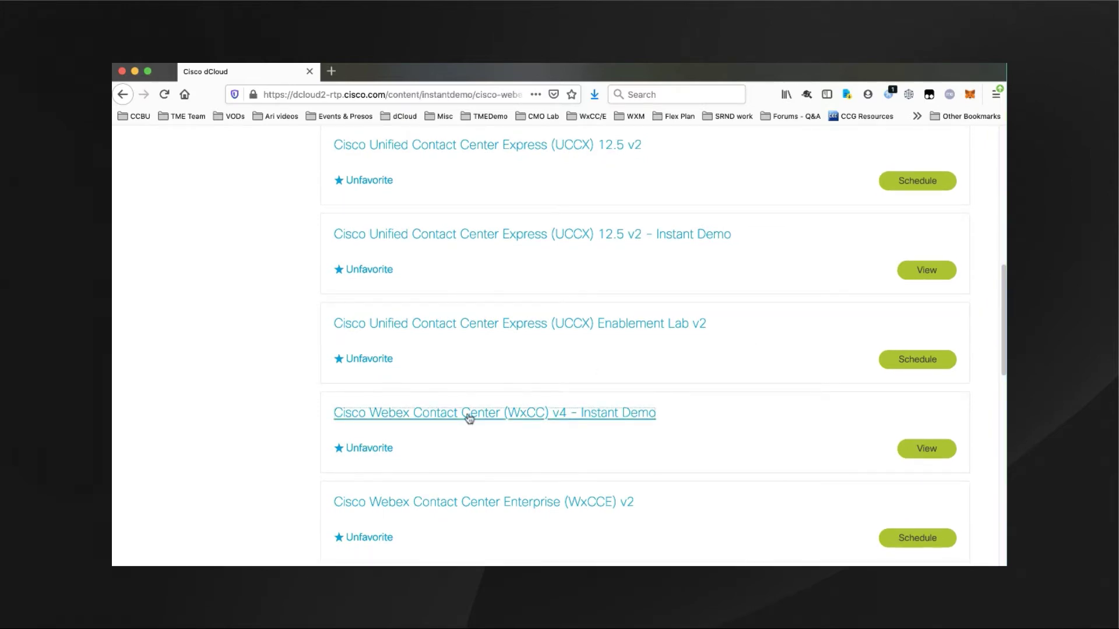
scroll(335, 350, "down", 5)
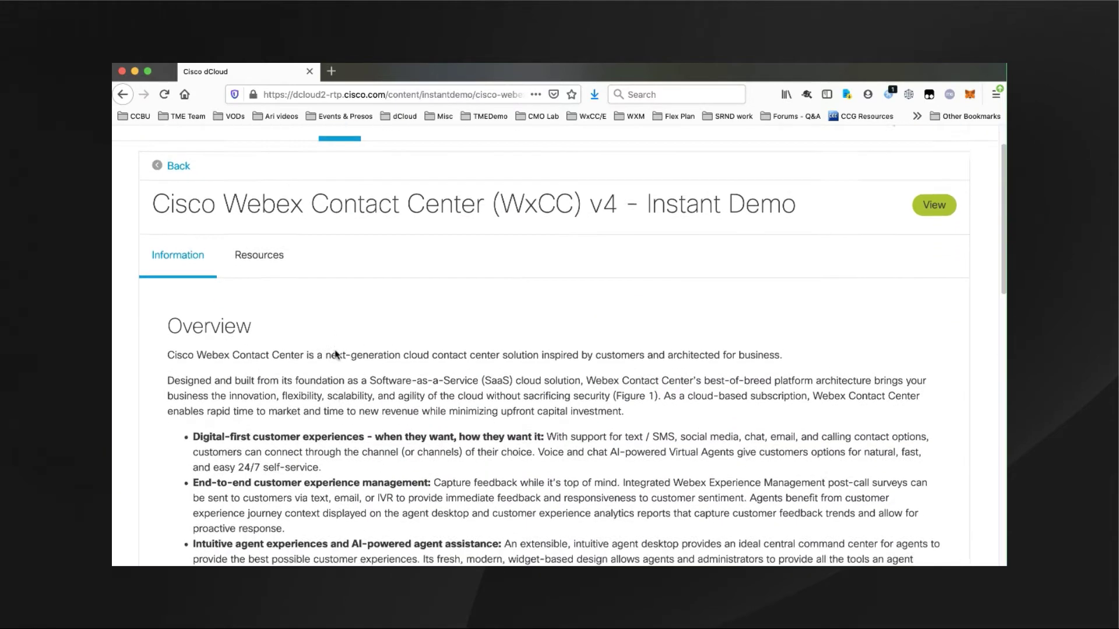
scroll(335, 350, "down", 3)
scroll(335, 350, "down", 10)
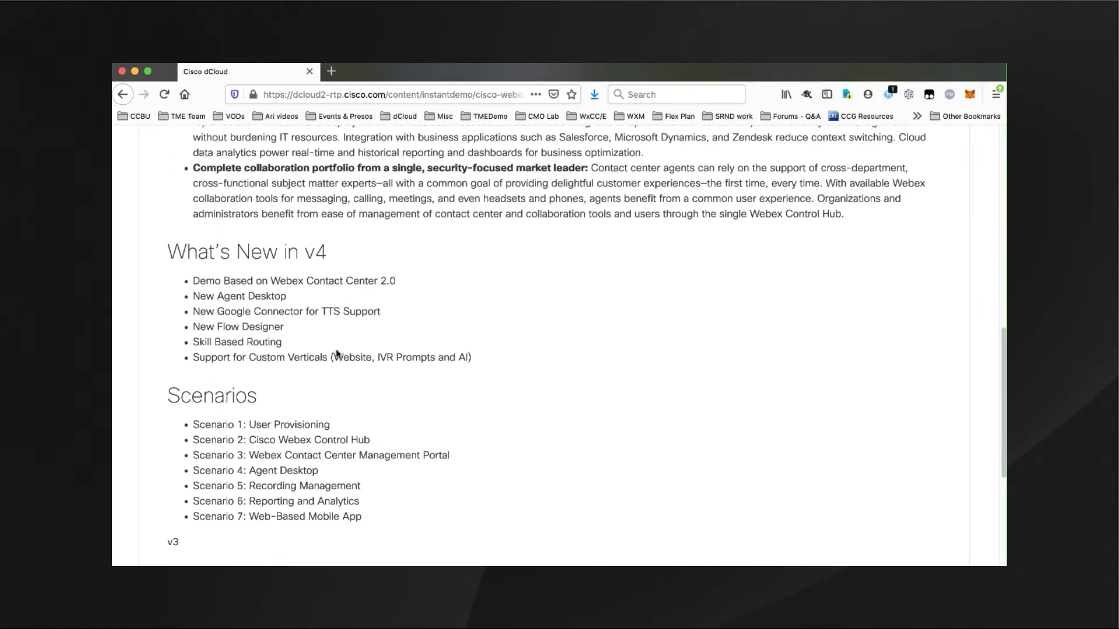
scroll(336, 352, "down", 3)
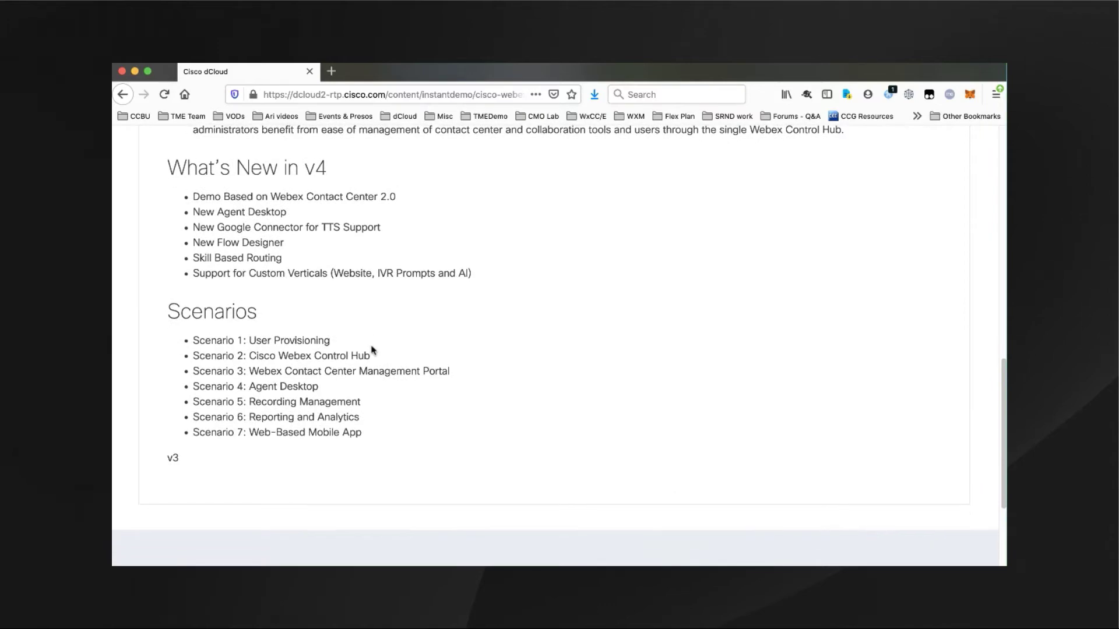
scroll(372, 350, "up", 15)
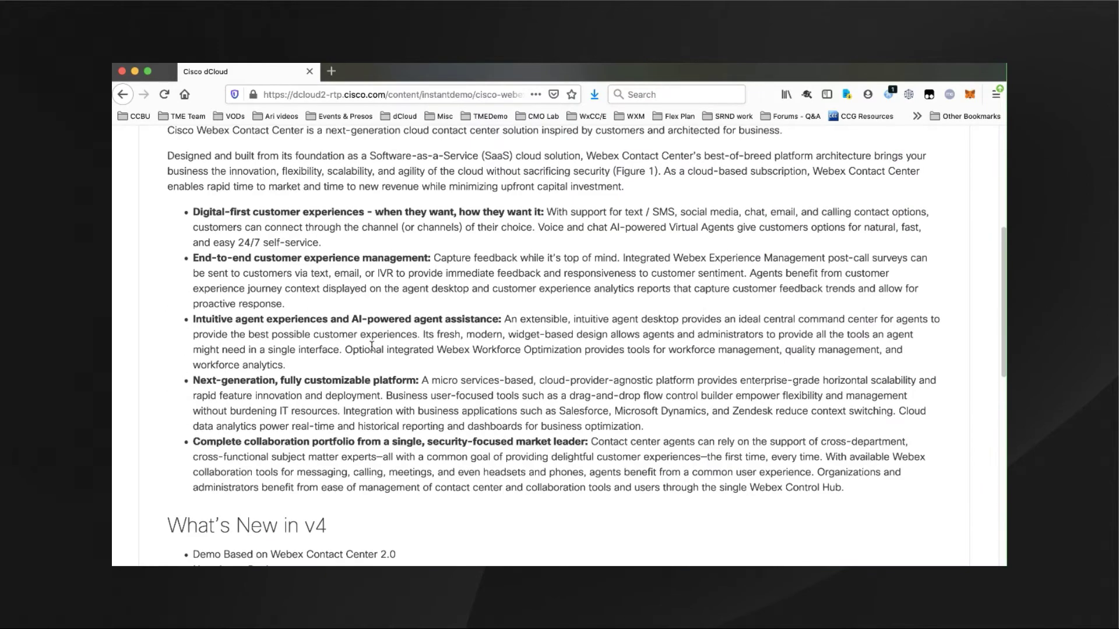
left_click(267, 310)
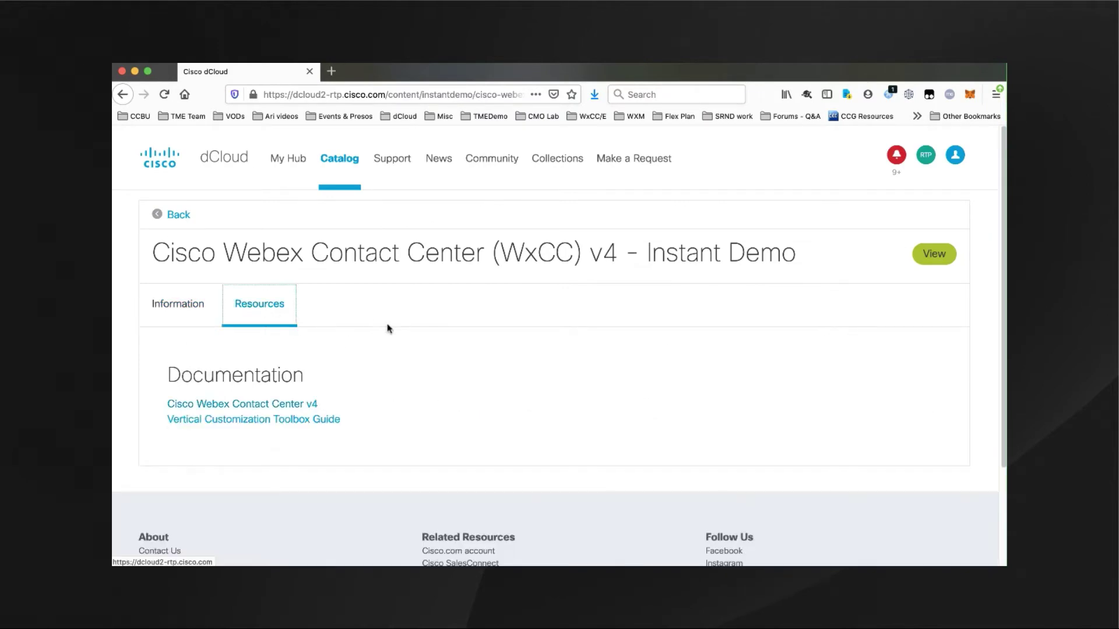
left_click(282, 405)
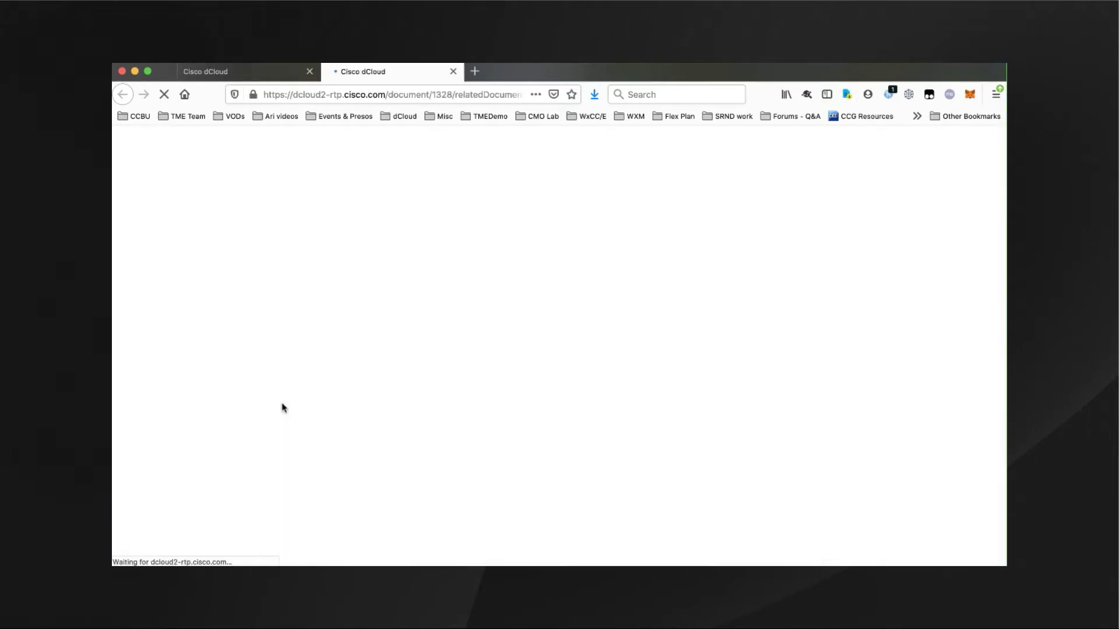
- Open the downloaded WxCC v4 guide PDF, scroll through its setup steps, then minimize Acrobat
left_click(593, 96)
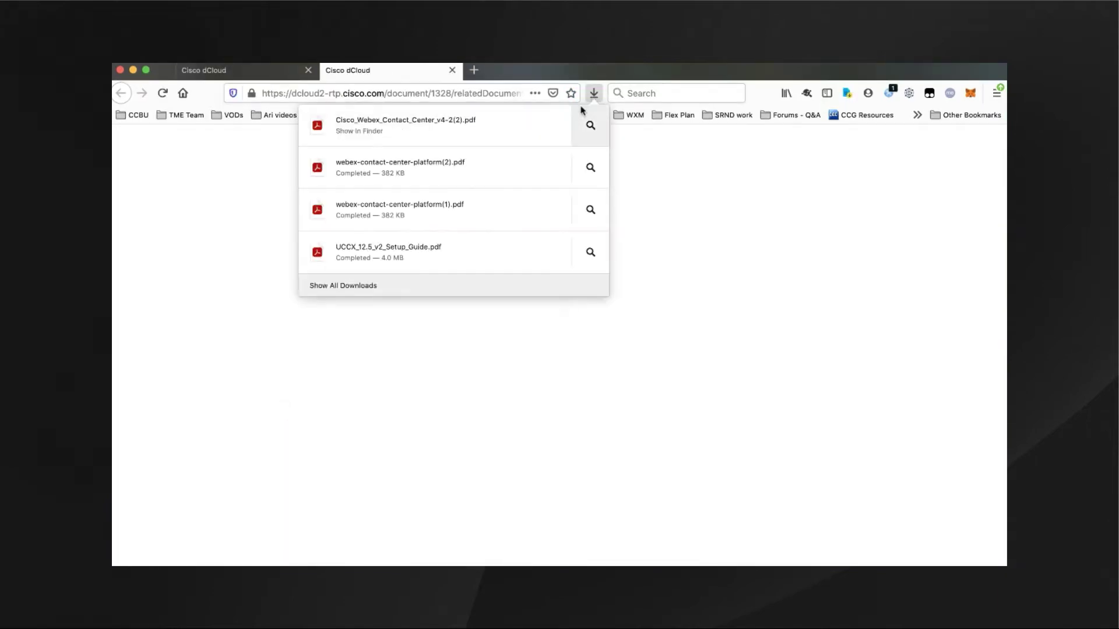
left_click(492, 135)
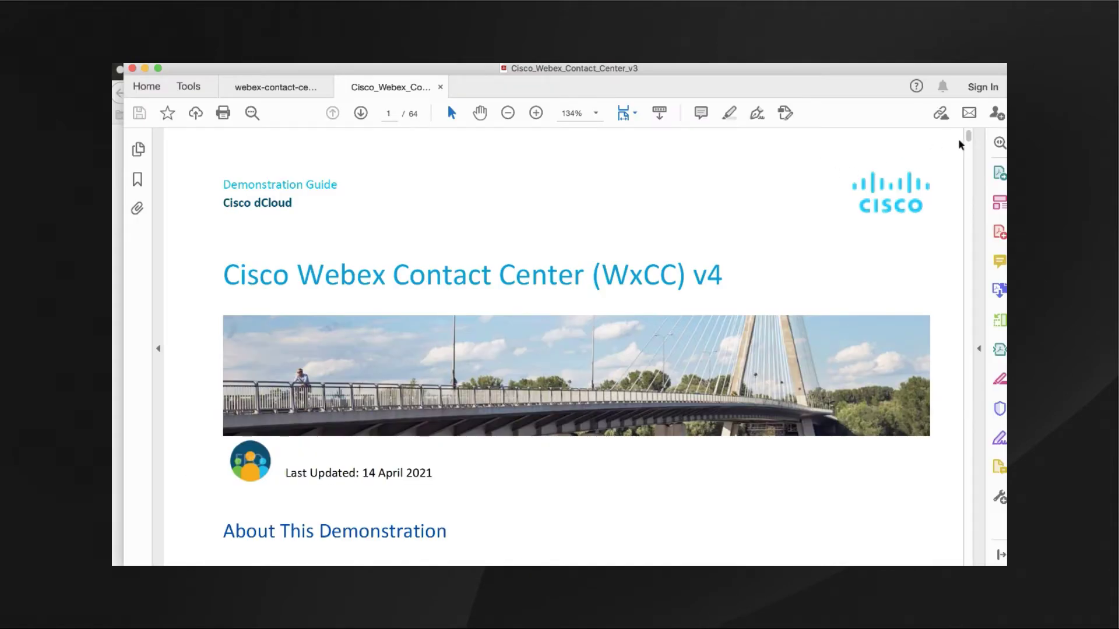
left_click_drag(967, 140, 969, 169)
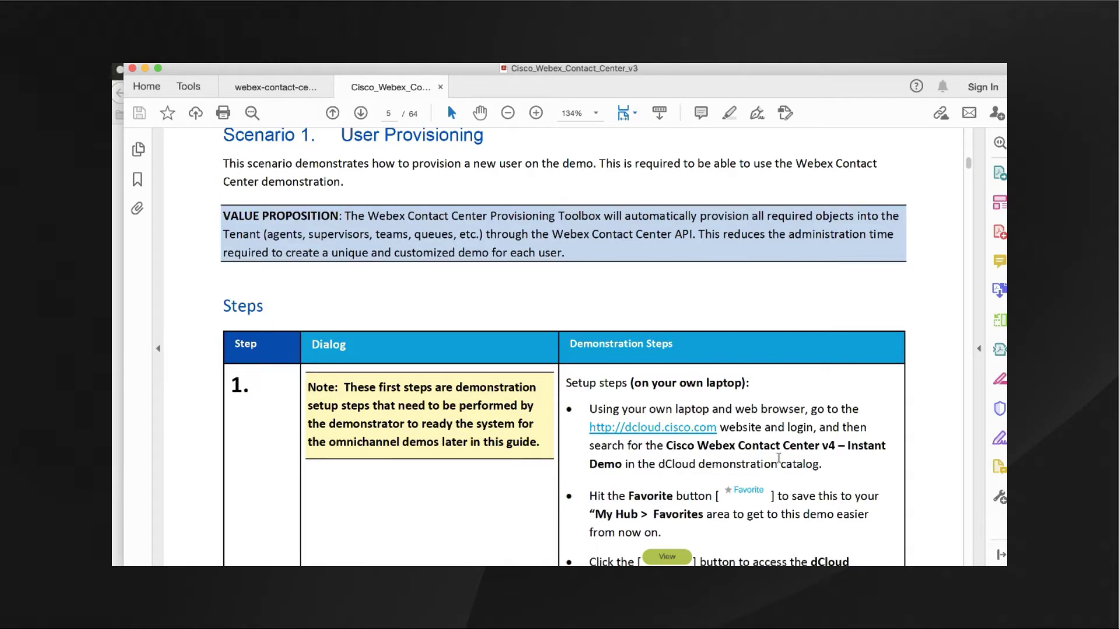
left_click_drag(969, 164, 970, 212)
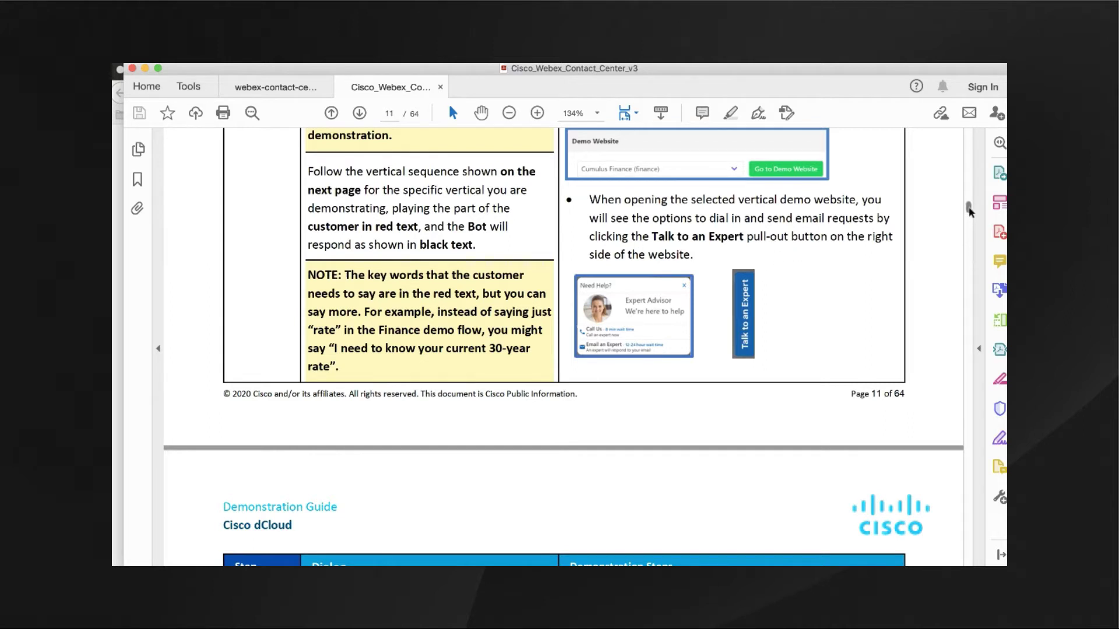
left_click(145, 69)
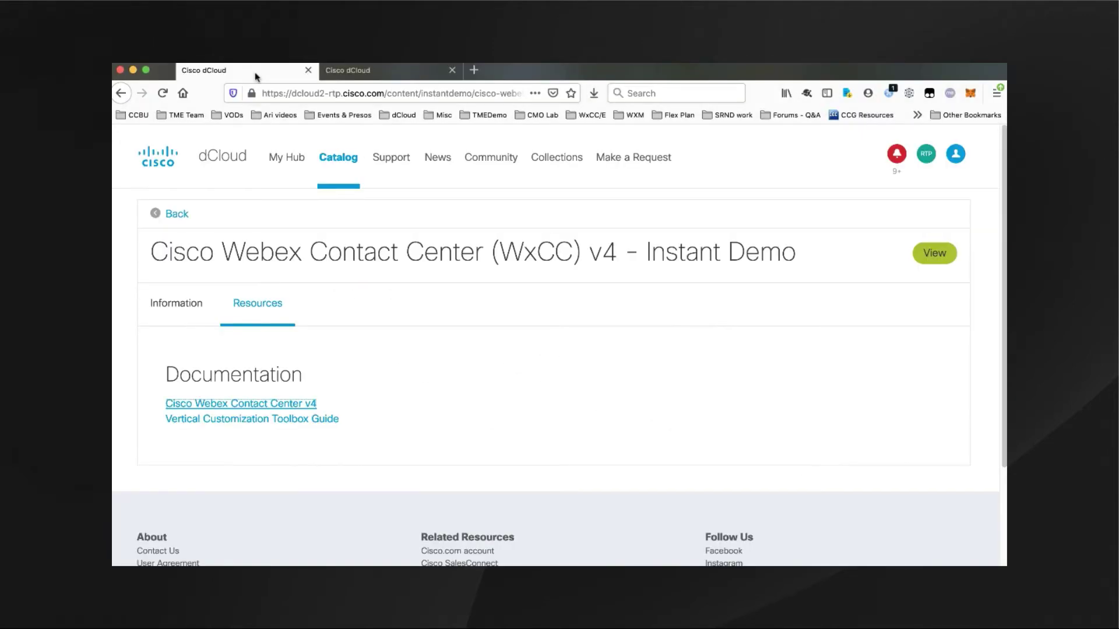
- Launch the demo's Collaboration Toolbox with View, then bring up the Create Account form
left_click(942, 259)
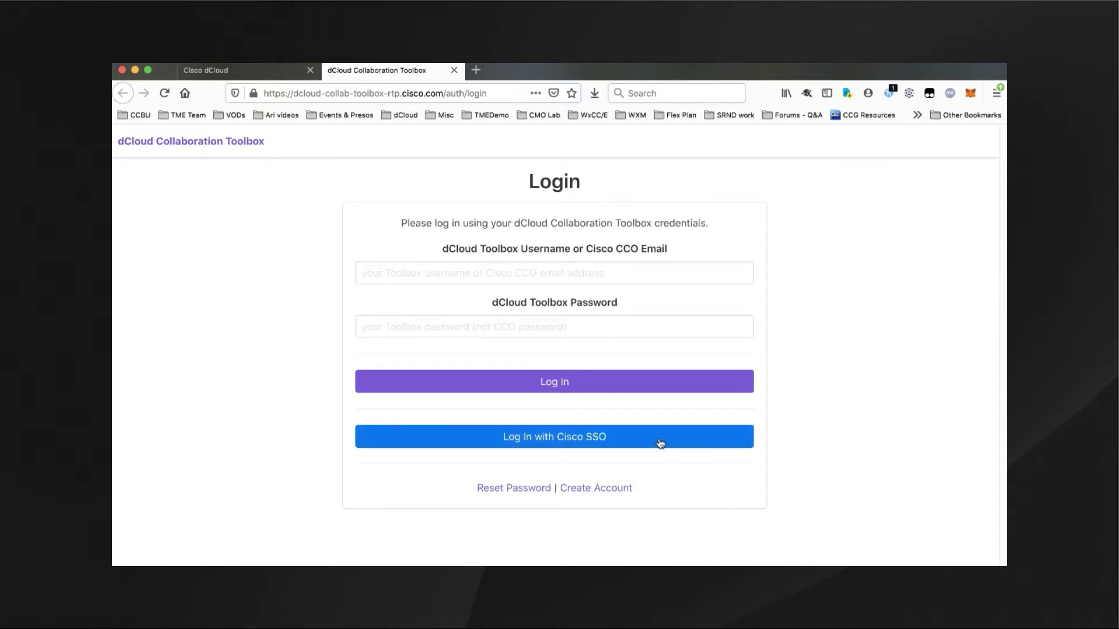
left_click(599, 492)
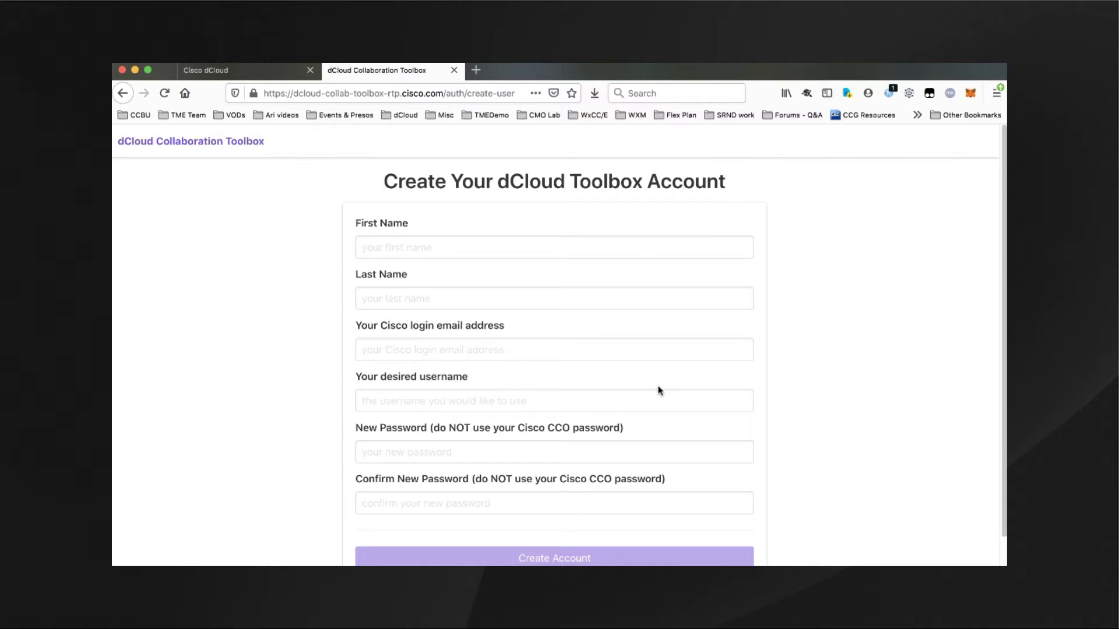
- Return to the toolbox login page and log in with the toolbox username and password
key("super+Left")
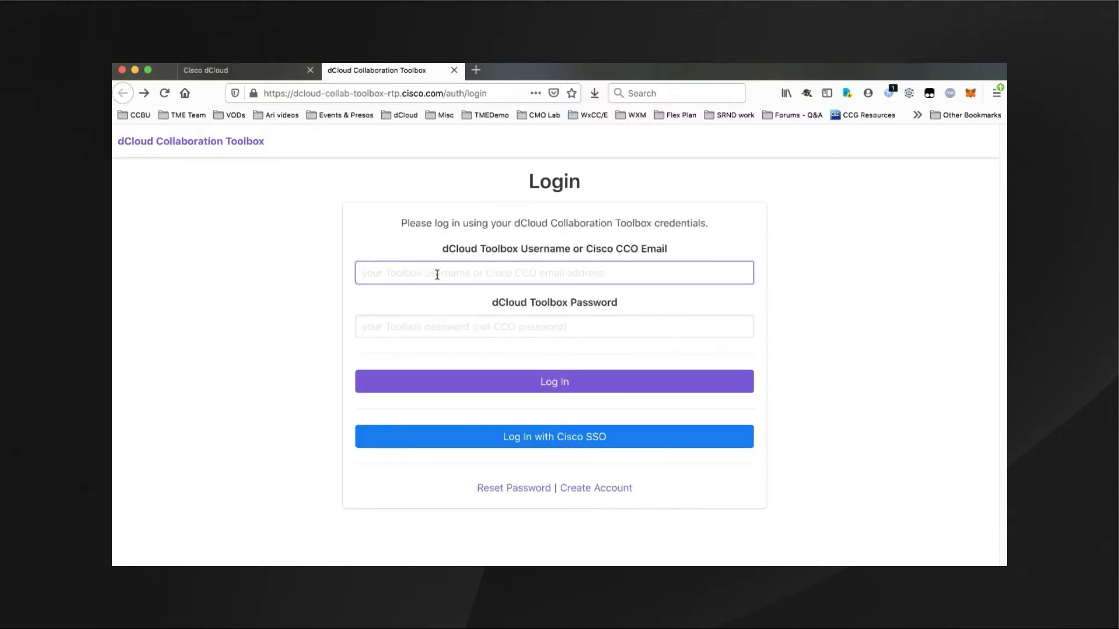
key("Tab")
type("**********")
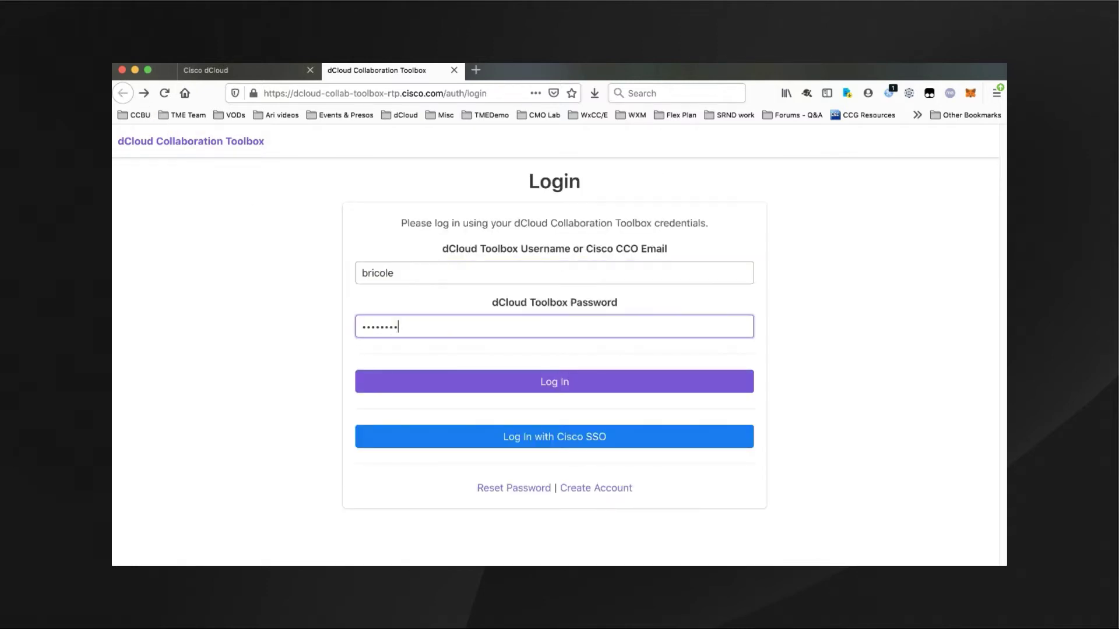
key("Return")
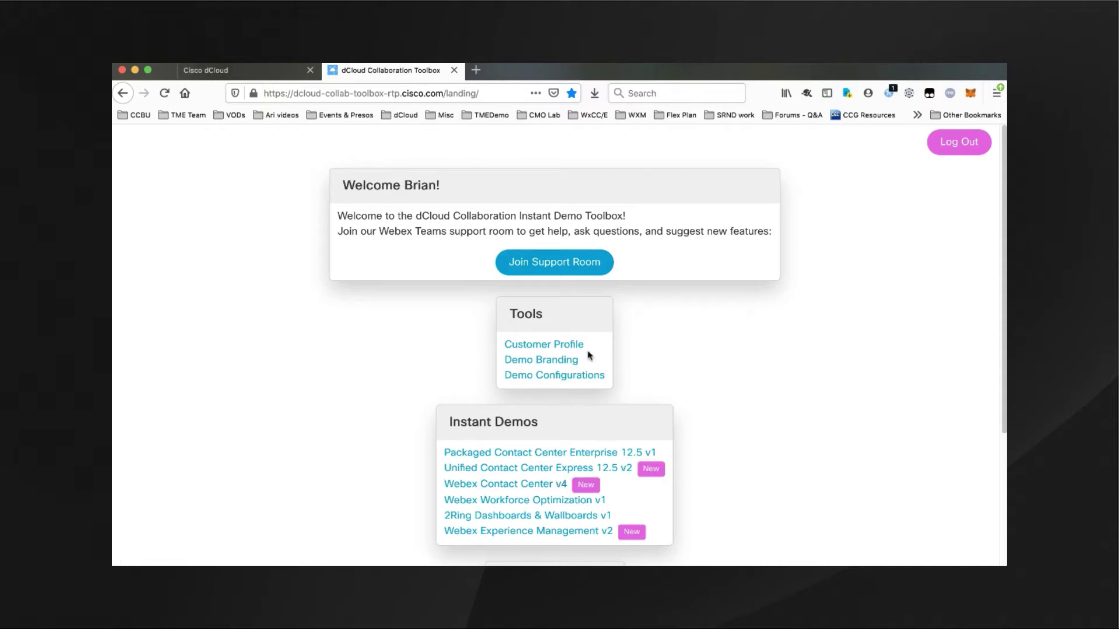
- Open the Webex Contact Center v4 instant demo page and scroll through its sections
left_click(516, 491)
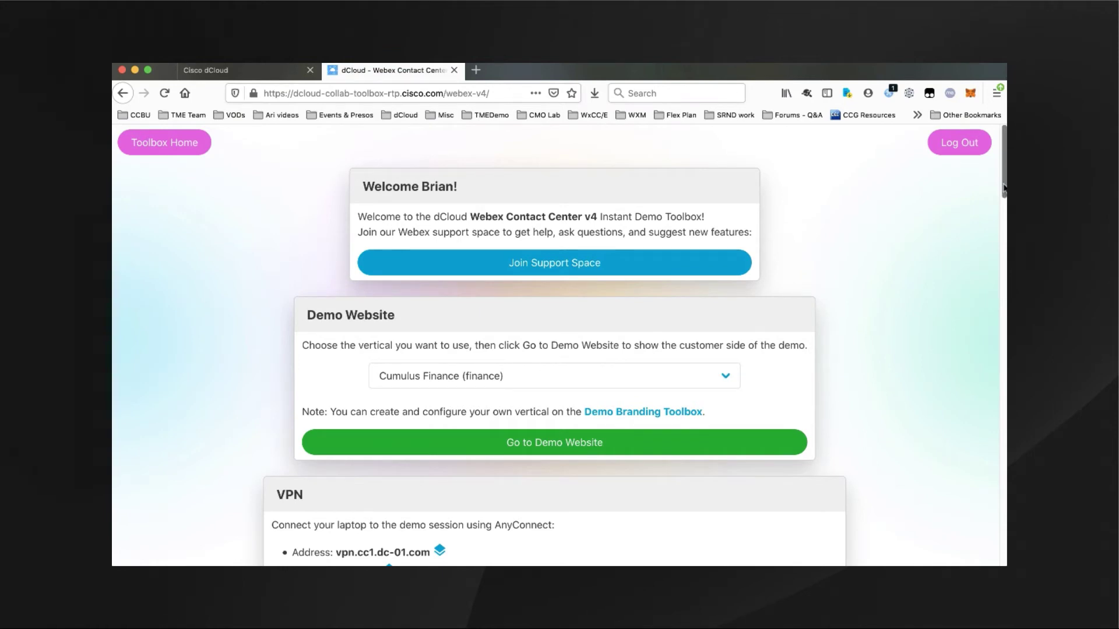
left_click_drag(1003, 187, 984, 511)
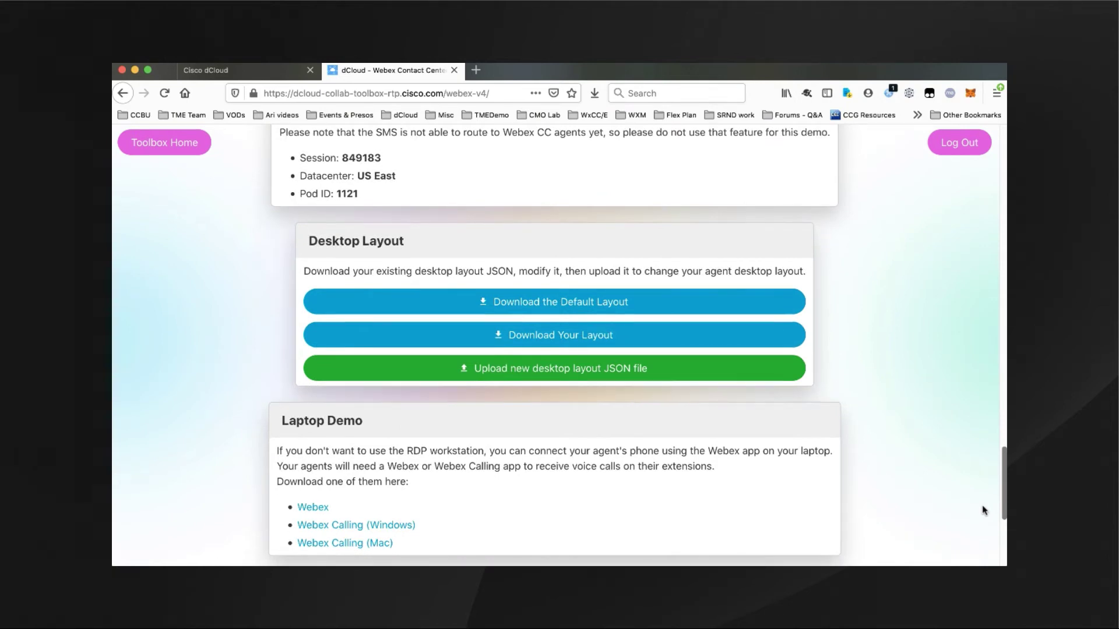
scroll(984, 511, "up", 1)
scroll(991, 505, "down", 2)
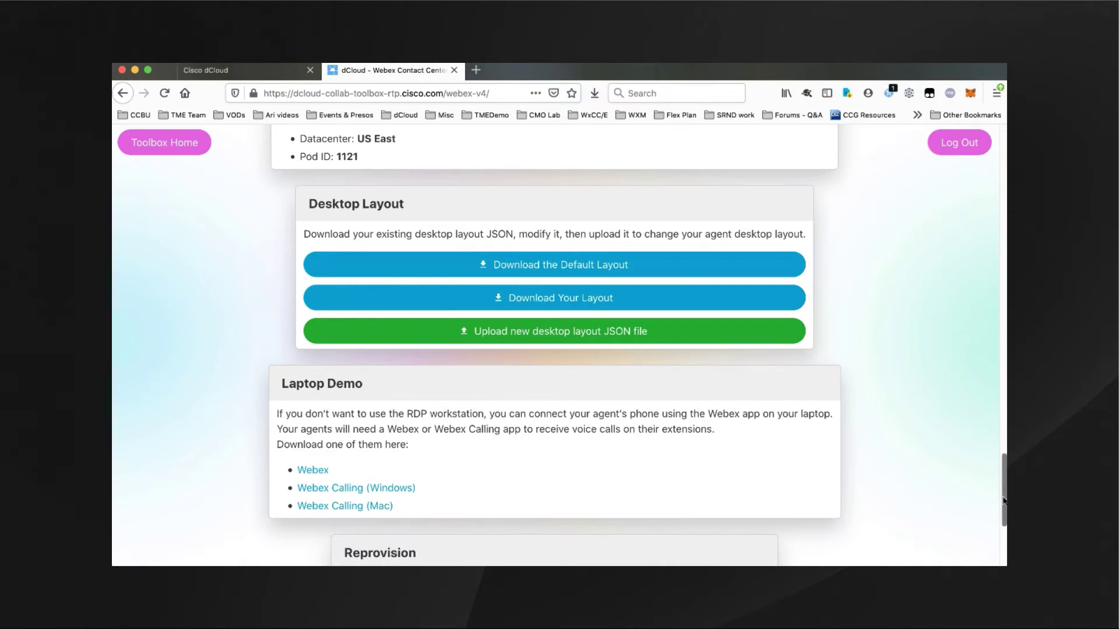
left_click_drag(1003, 500, 1002, 539)
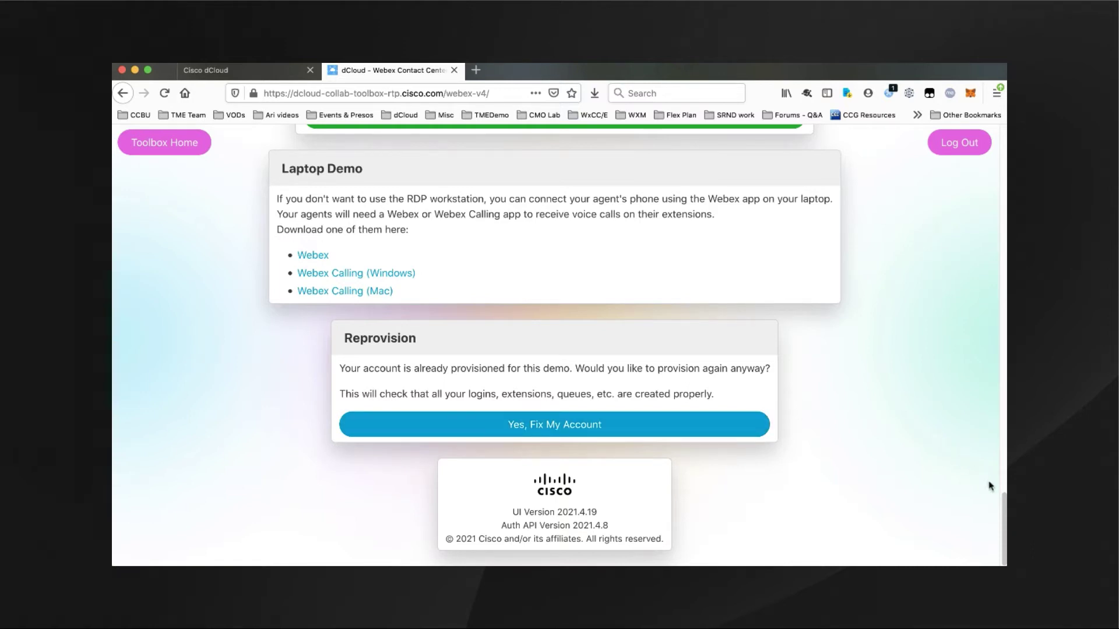
left_click_drag(1002, 507, 1001, 135)
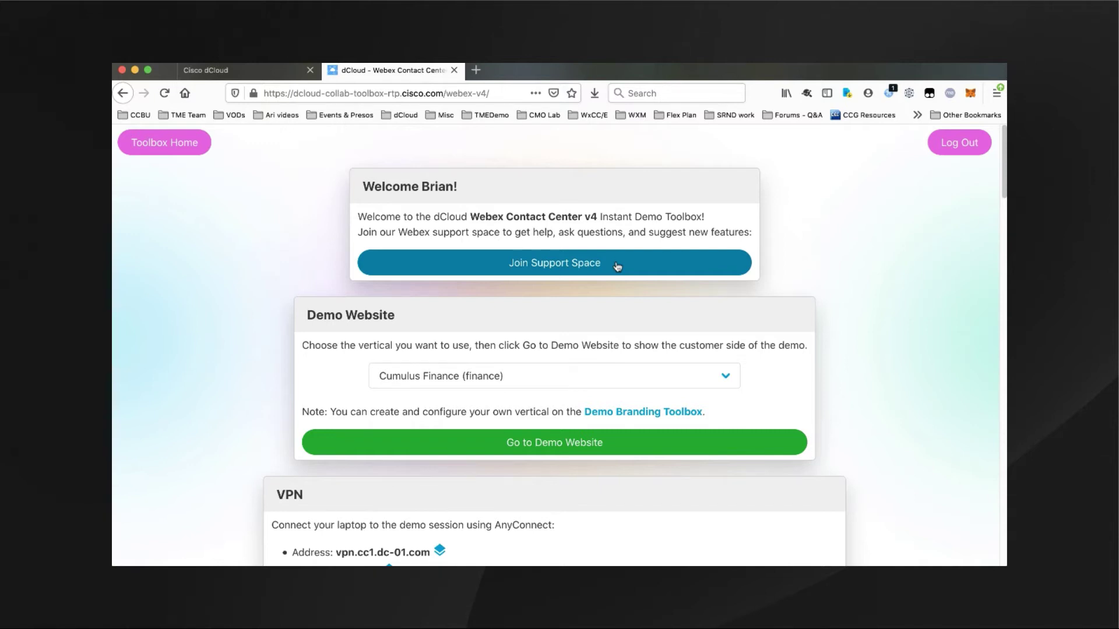
- Start the Join Webex Support Space request, then cancel it without submitting
left_click(617, 262)
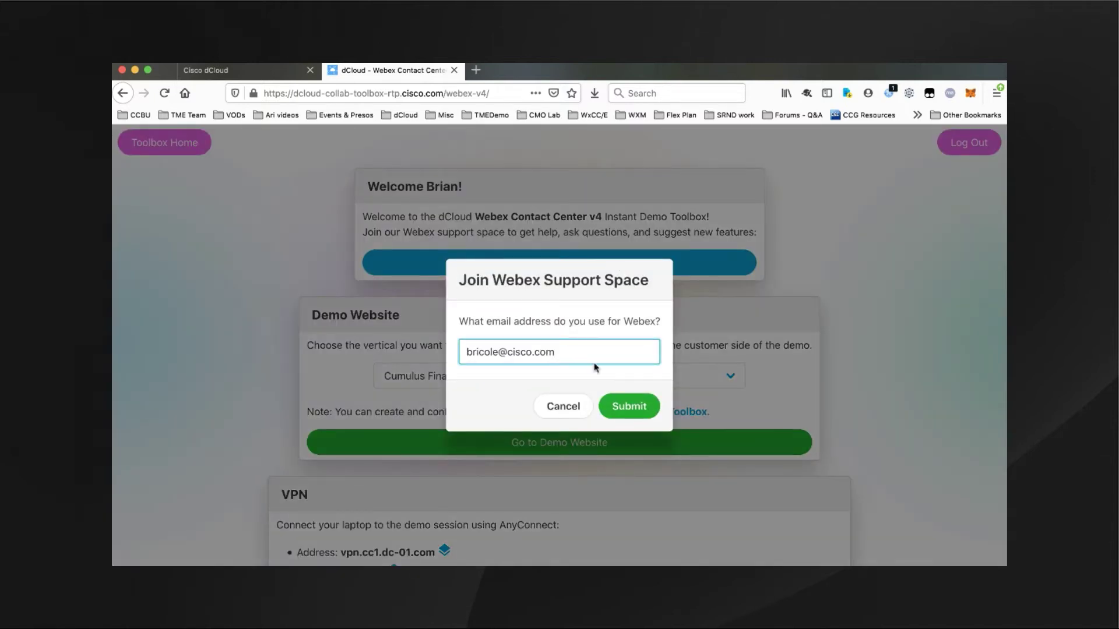
left_click(563, 406)
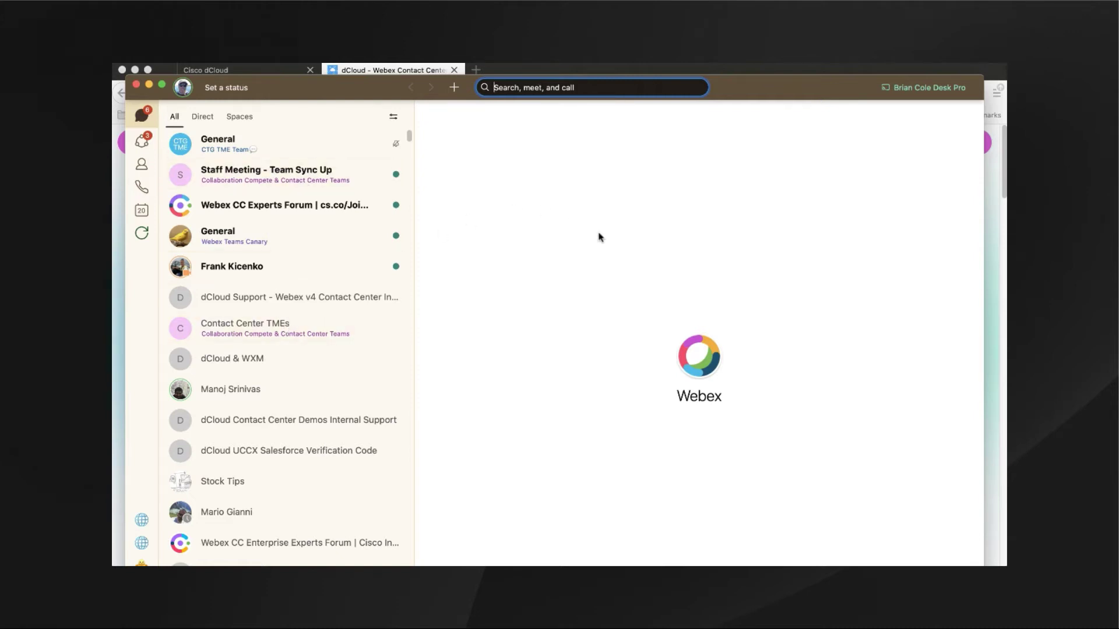
- Search Webex for 'dcloud' and open the dCloud Support - Webex v4 Contact Center space
type("dcloud")
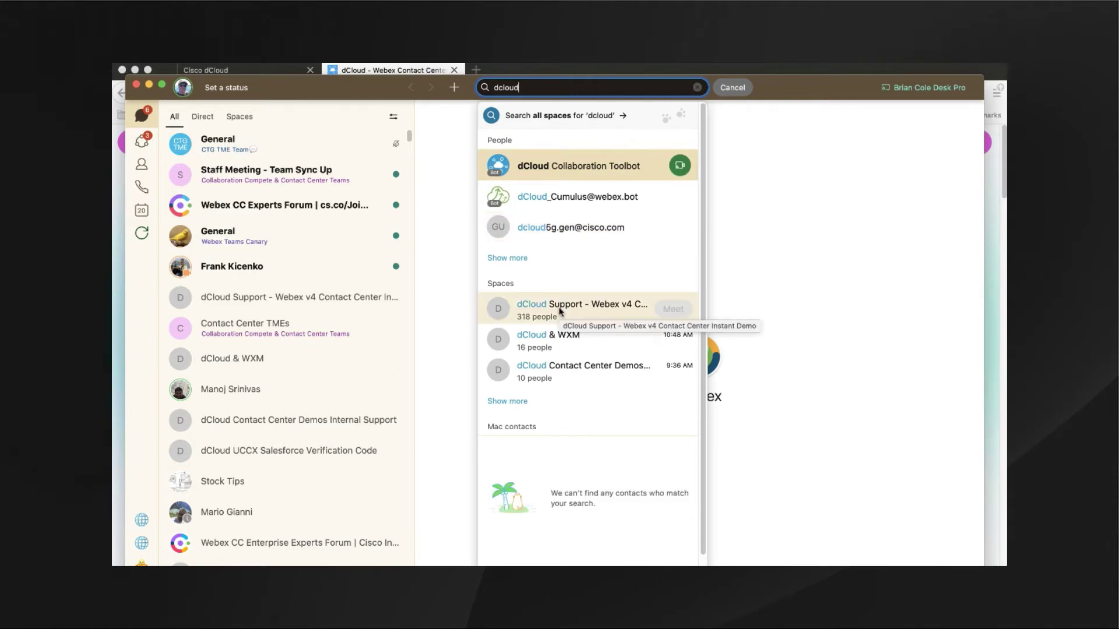
left_click(560, 310)
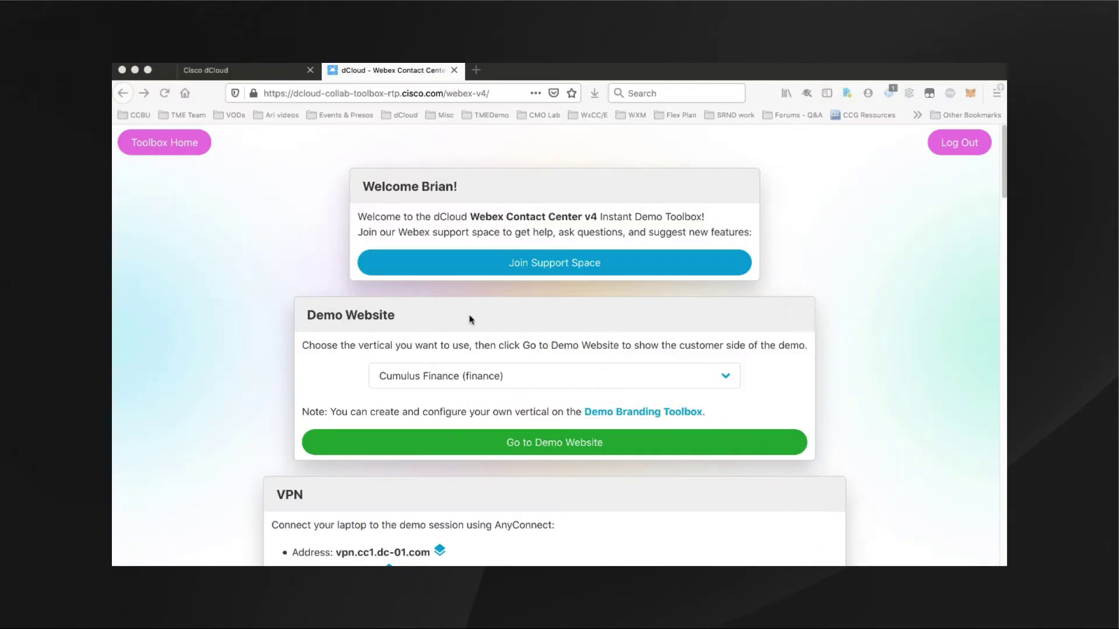
scroll(827, 295, "down", 3)
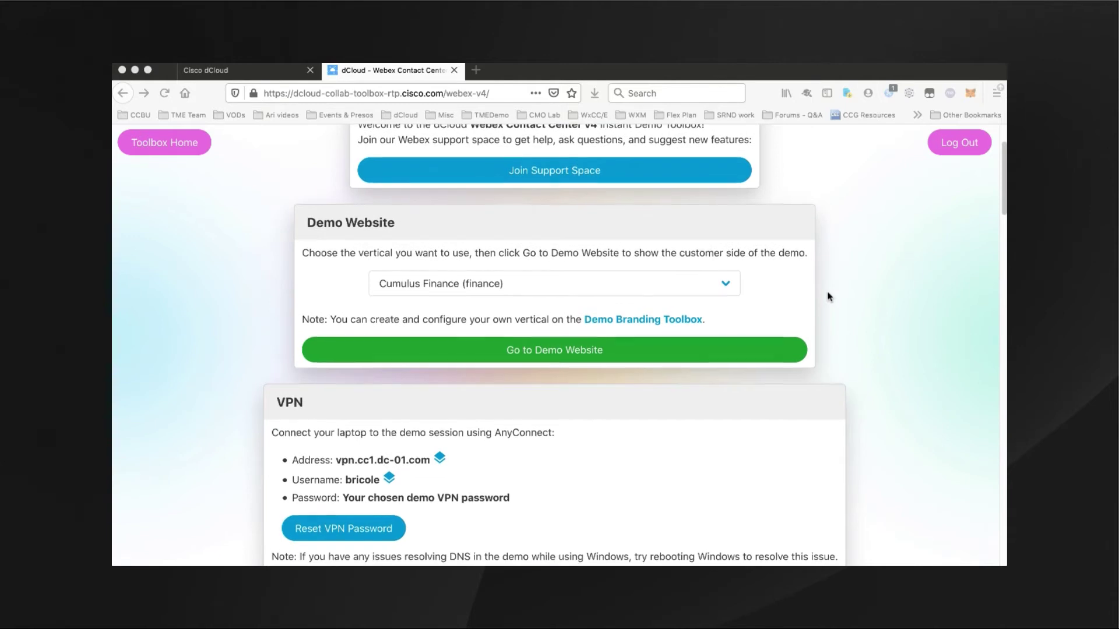
left_click(726, 266)
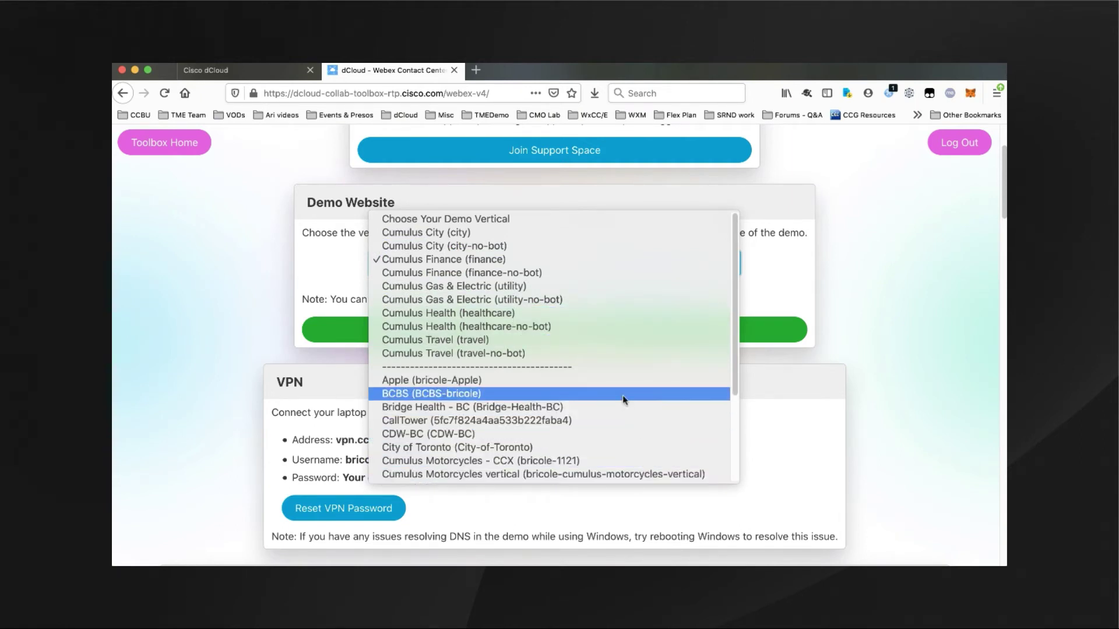
left_click(874, 354)
scroll(852, 322, "down", 2)
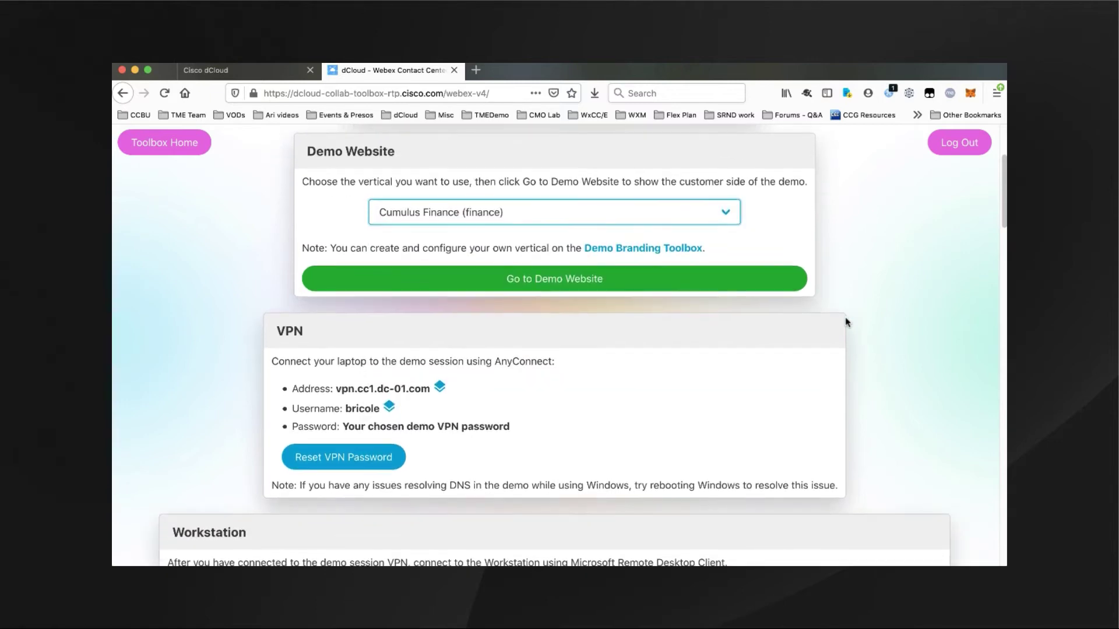
scroll(881, 319, "down", 8)
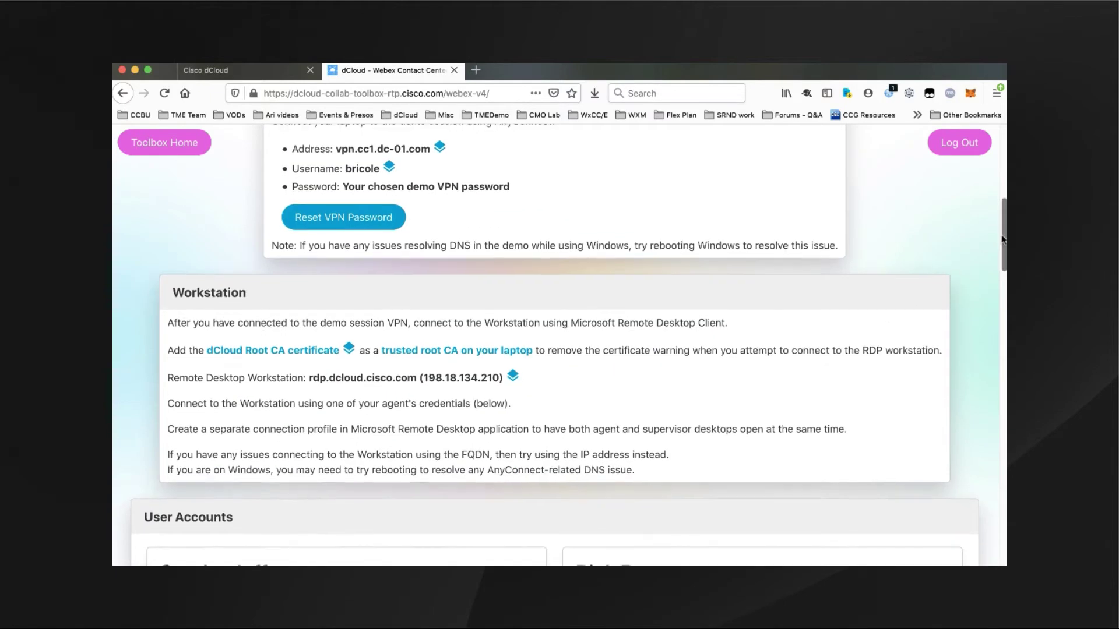
- Review the agent and supervisor User Accounts cards, then return to Toolbox Home
left_click_drag(1002, 238, 1003, 301)
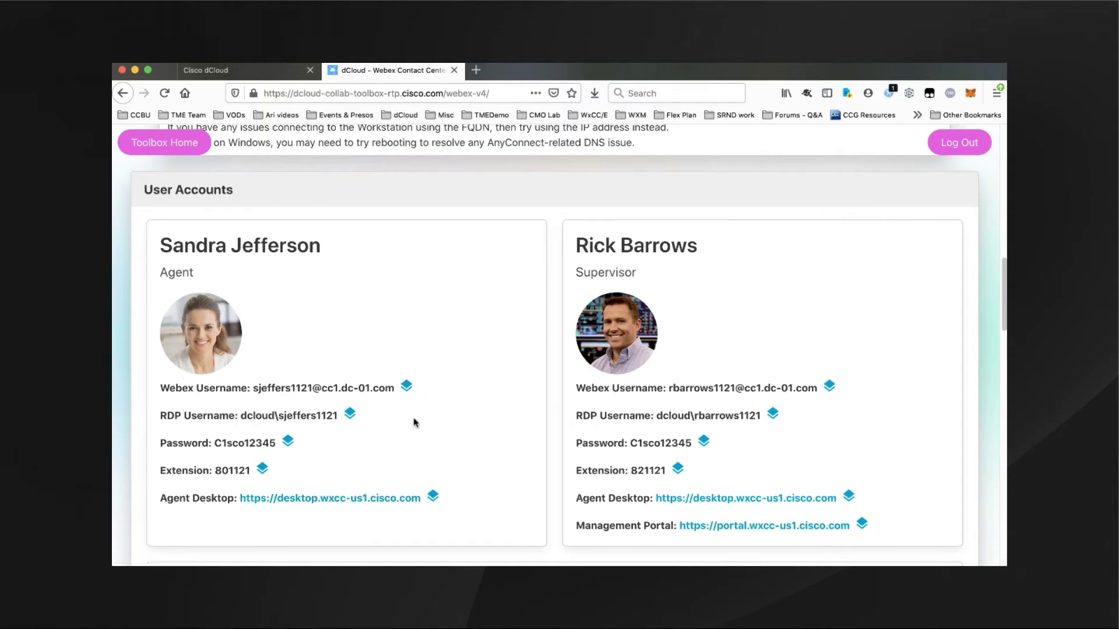
scroll(416, 419, "up", 1)
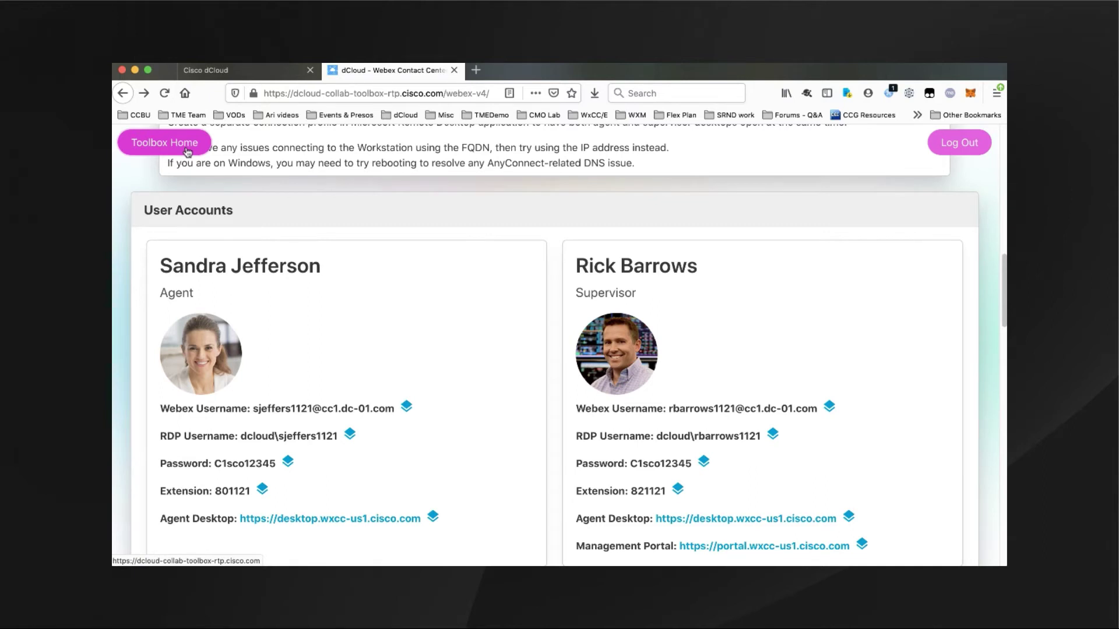
left_click(187, 150)
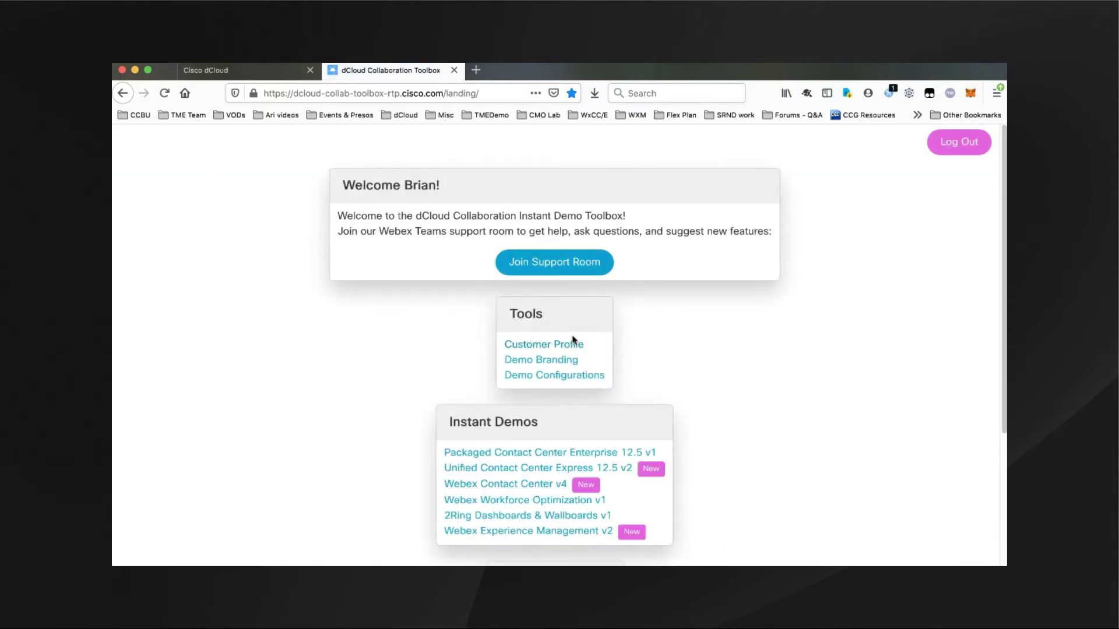
- Open Customer Profile, add a blank new customer, and scroll through its empty fields
left_click(569, 345)
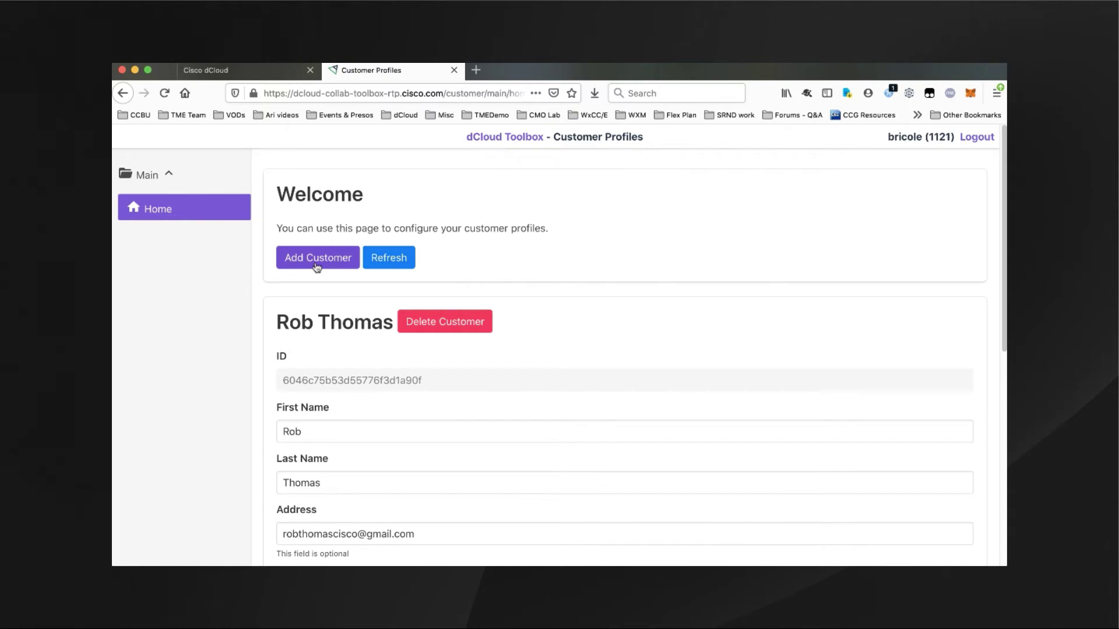
left_click(317, 266)
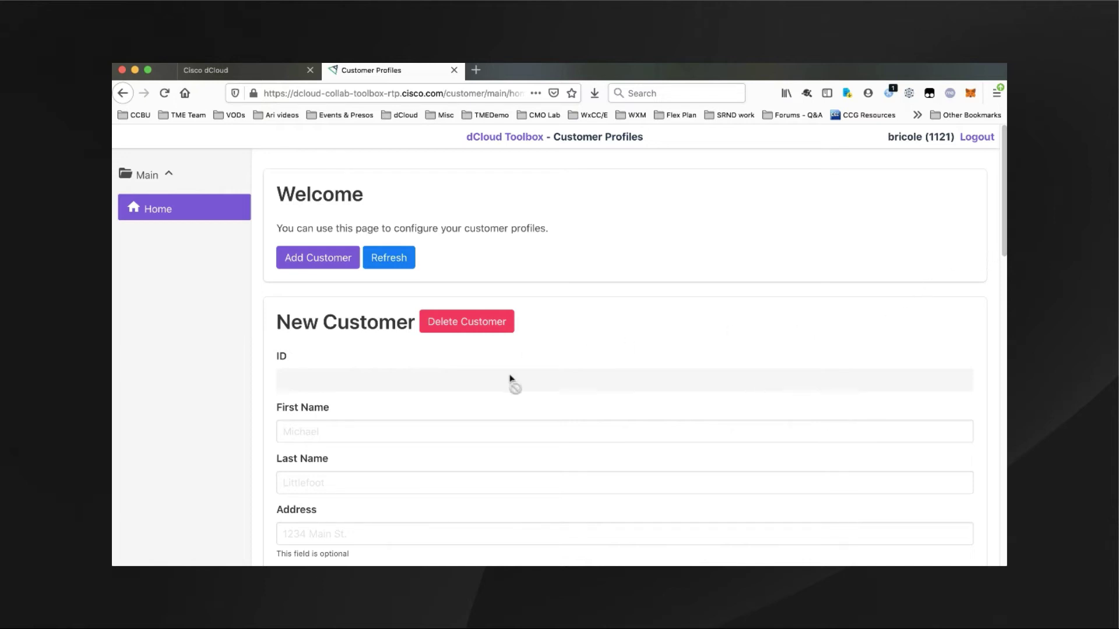
scroll(510, 384, "down", 1)
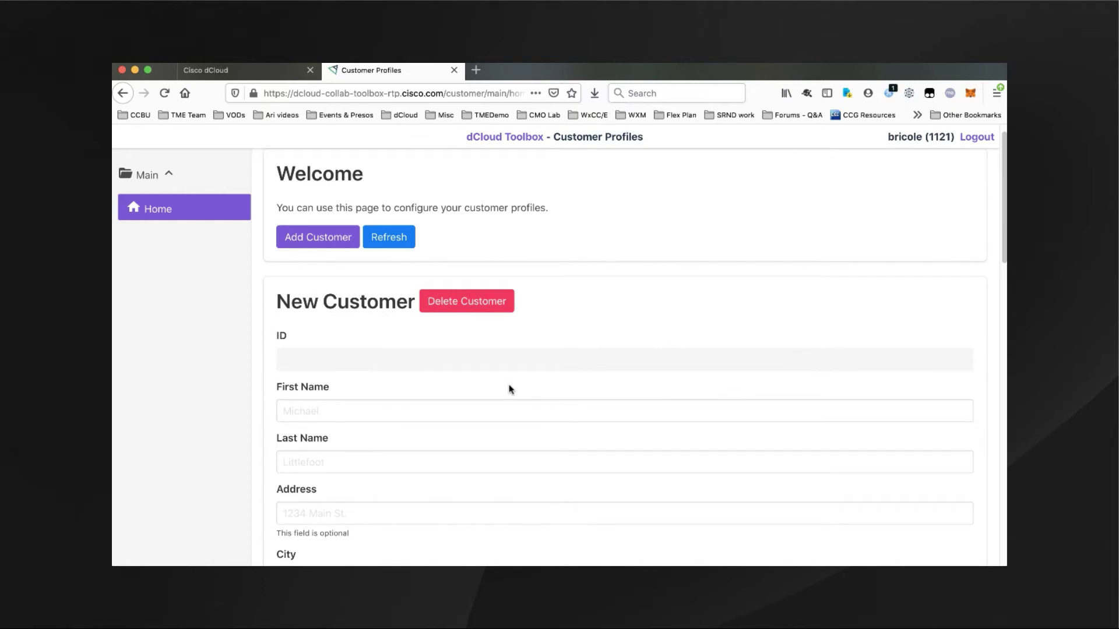
scroll(510, 389, "down", 2)
scroll(418, 370, "down", 2)
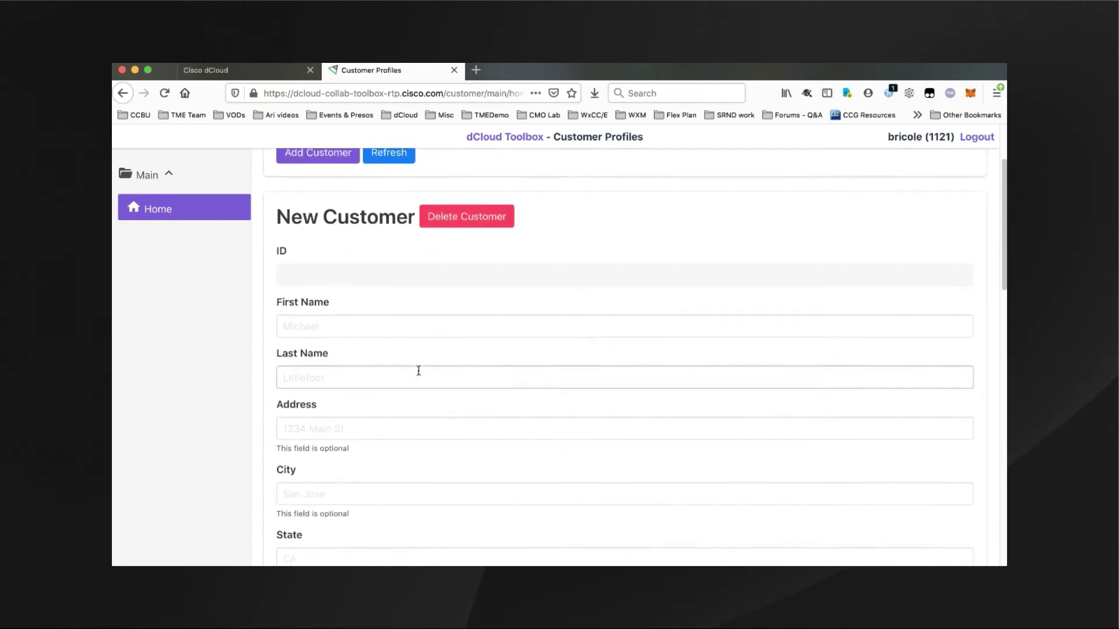
scroll(418, 371, "down", 2)
scroll(419, 371, "down", 1)
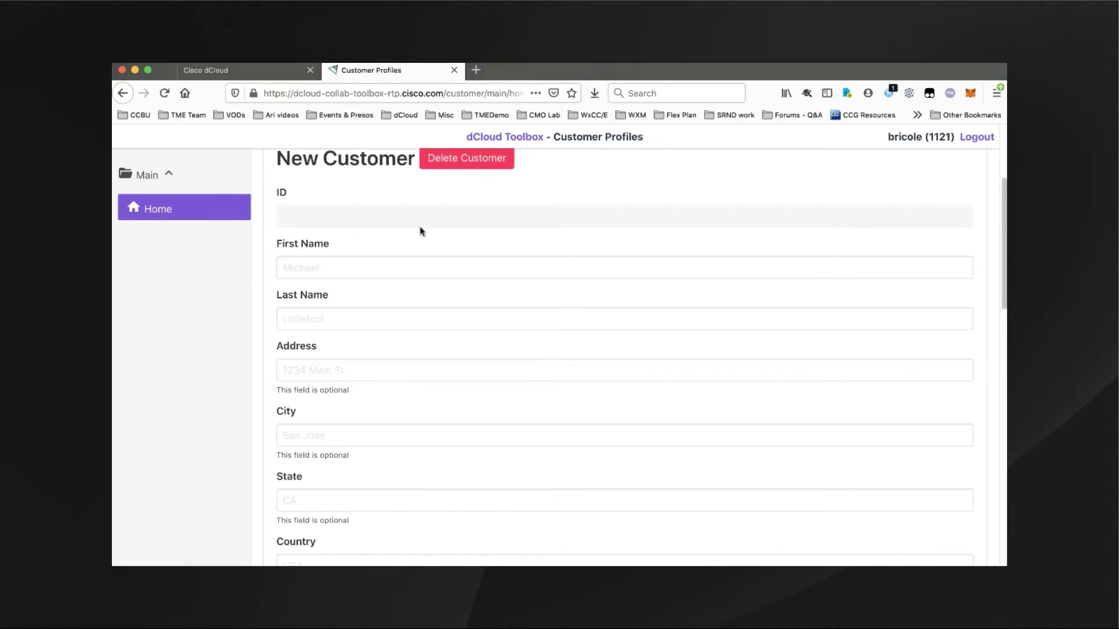
scroll(431, 290, "down", 10)
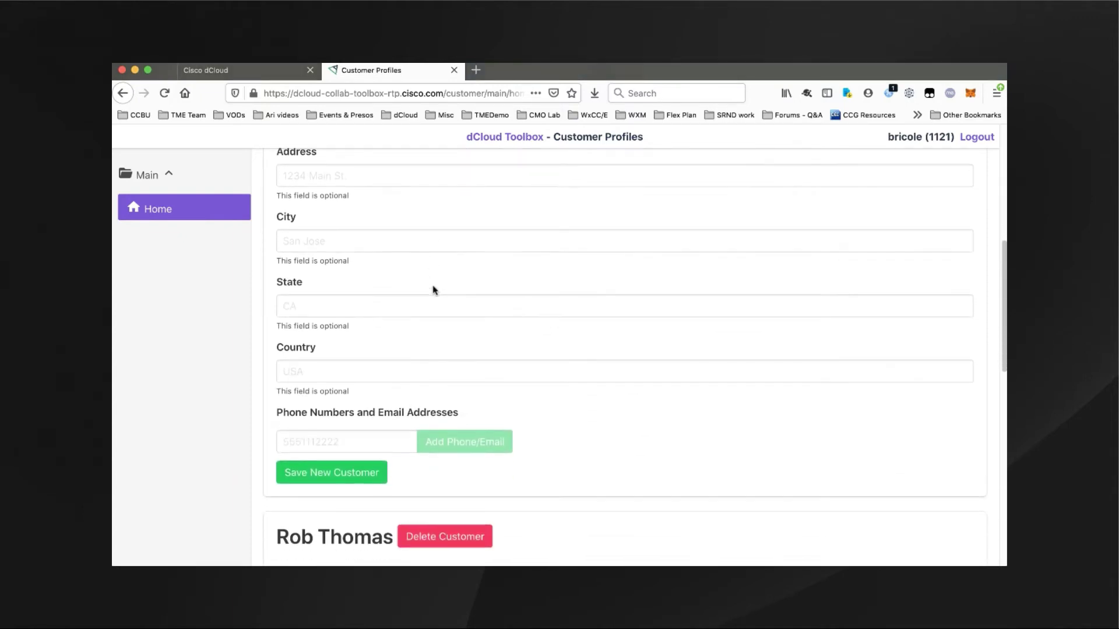
scroll(432, 289, "down", 1)
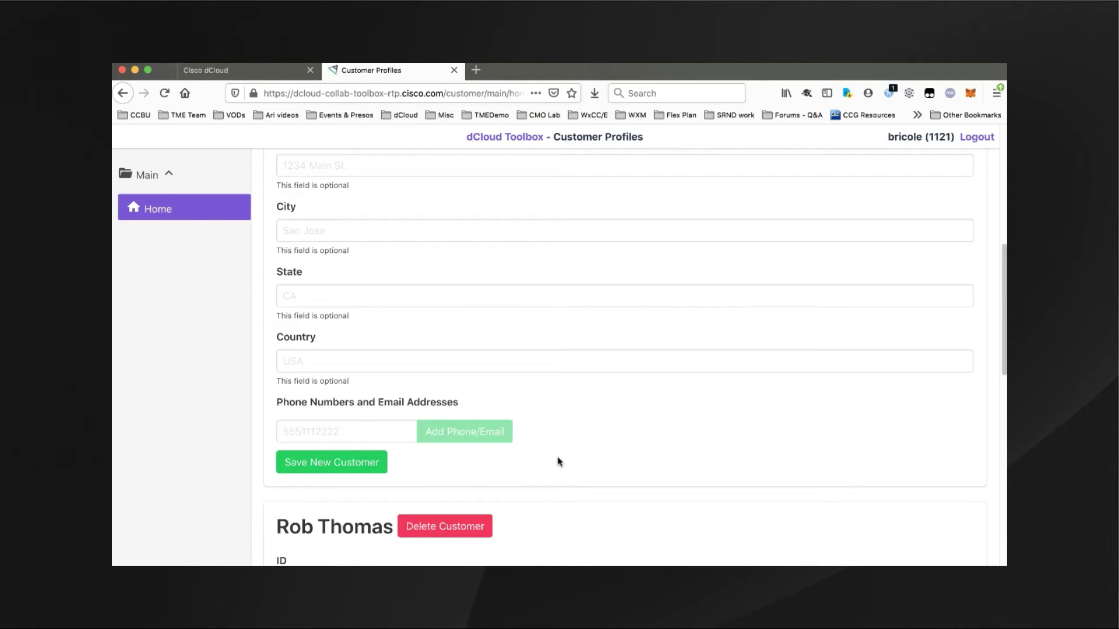
scroll(557, 460, "down", 10)
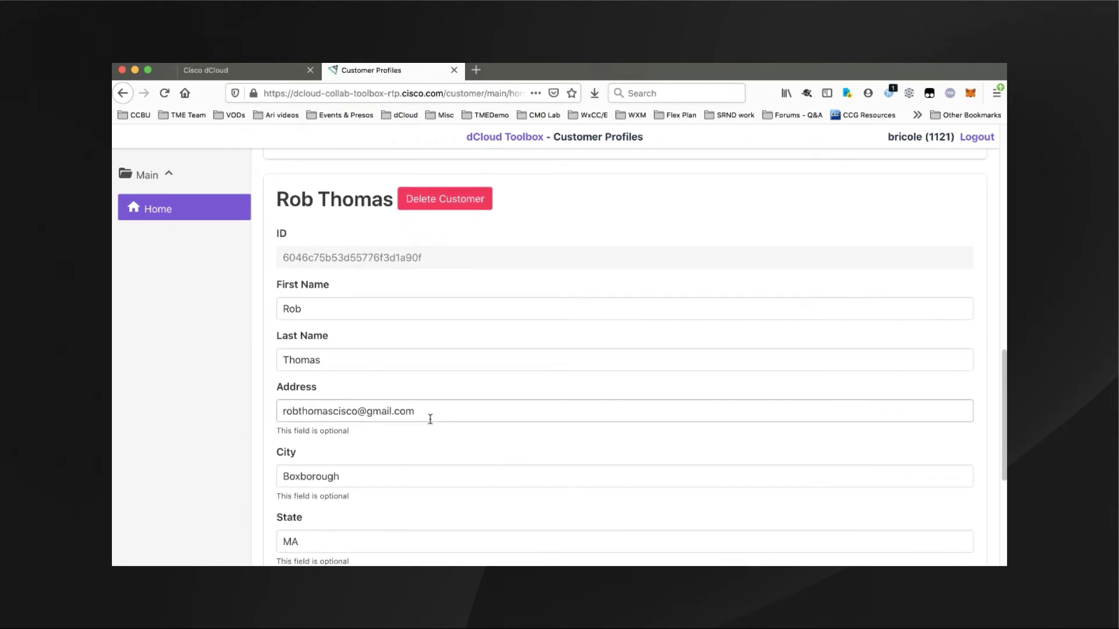
scroll(434, 420, "down", 2)
scroll(440, 399, "down", 4)
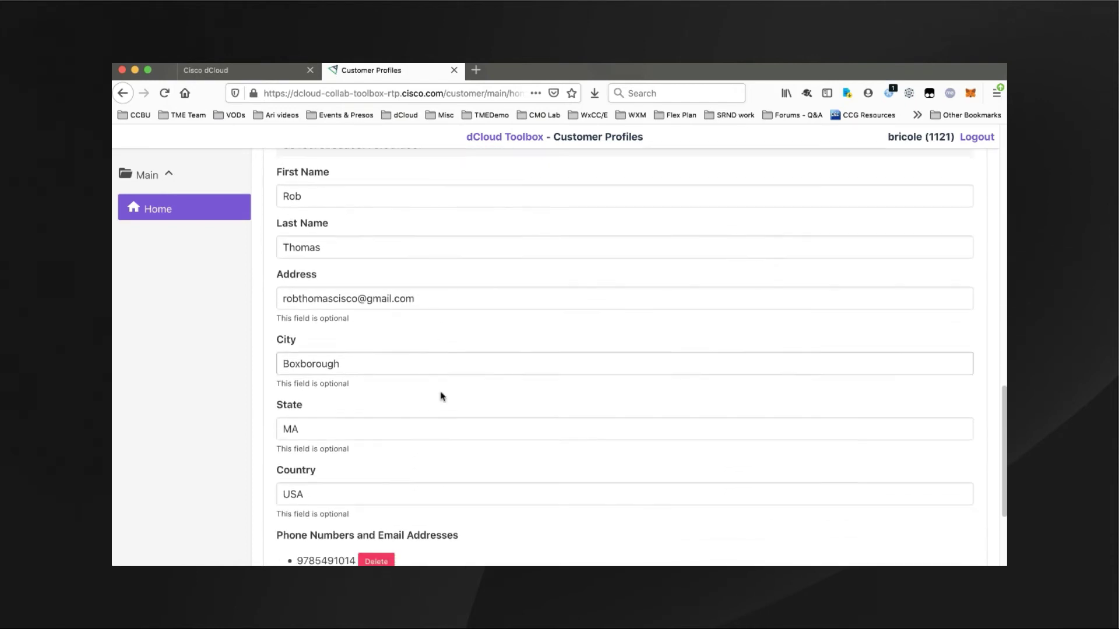
scroll(449, 362, "down", 3)
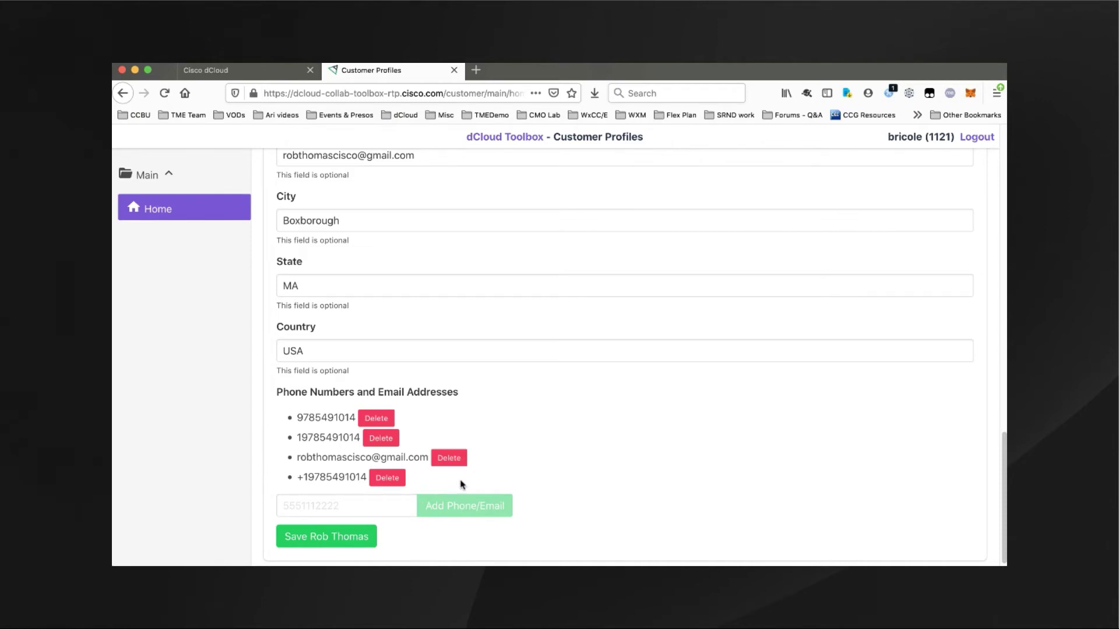
scroll(482, 474, "up", 3)
scroll(484, 475, "up", 2)
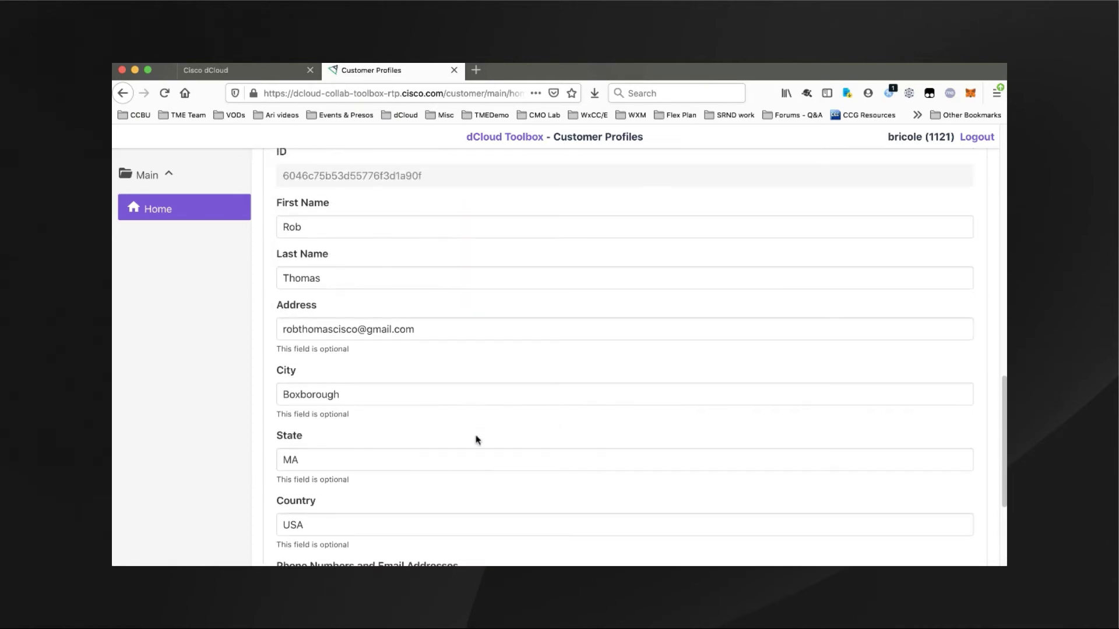
scroll(515, 390, "down", 1)
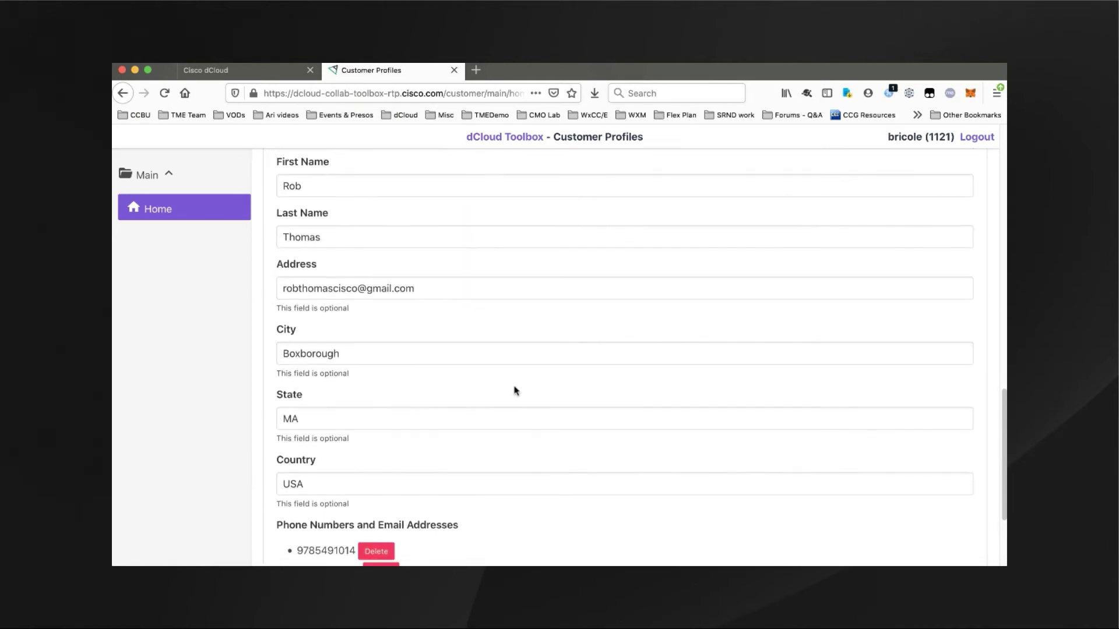
scroll(514, 389, "down", 1)
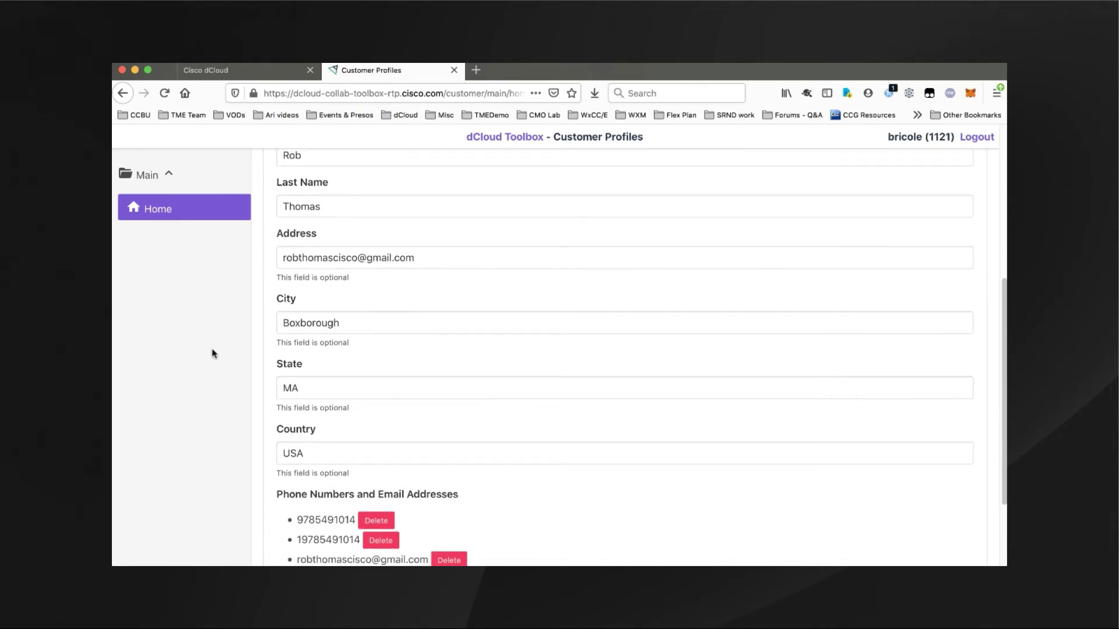
- Return to the Webex Contact Center v4 instant demo page and scroll to its VPN and RDP details
left_click(123, 94)
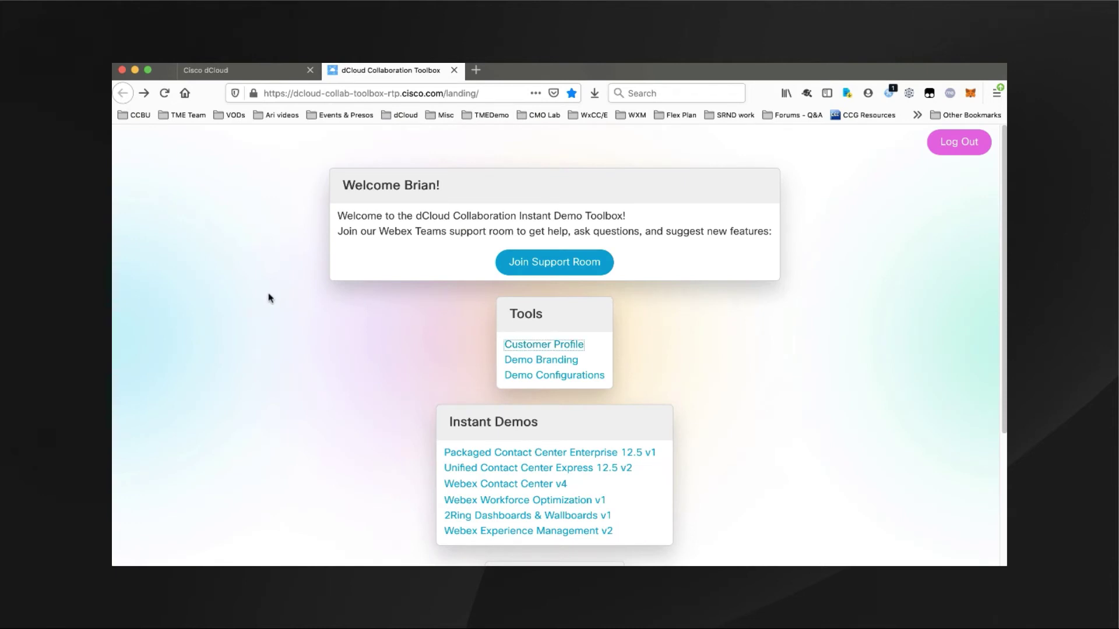
left_click(526, 491)
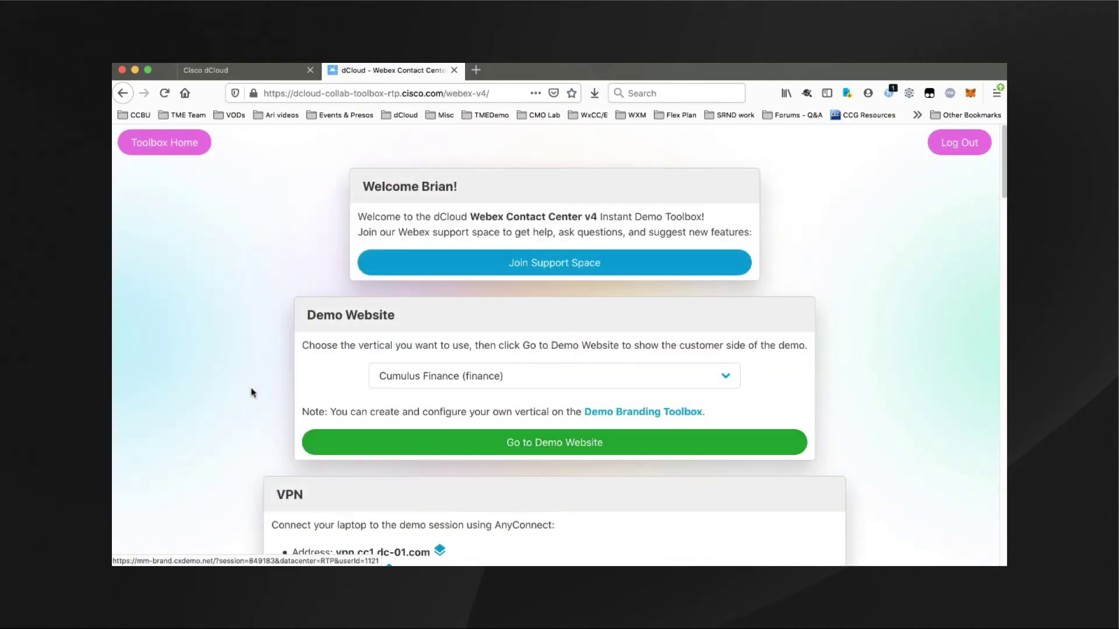
scroll(207, 366, "down", 3)
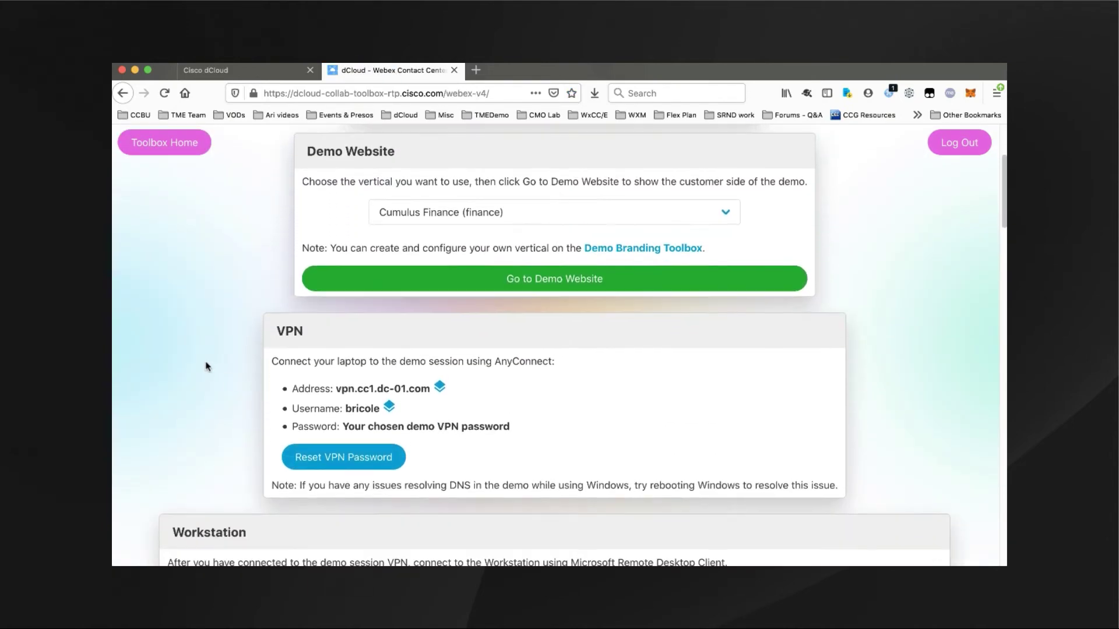
scroll(206, 365, "down", 3)
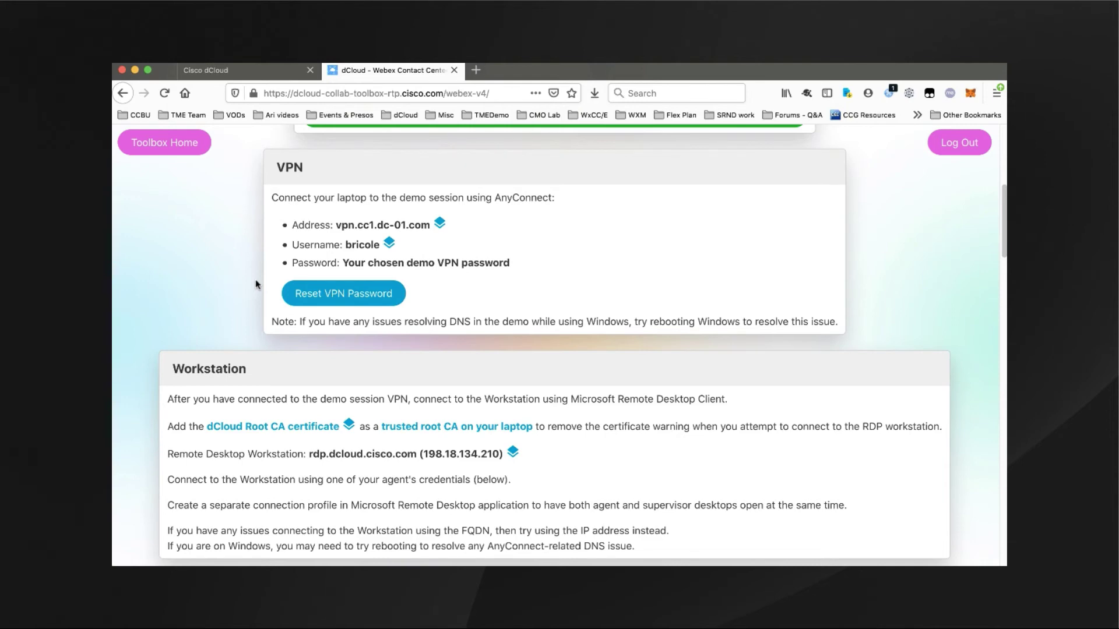
scroll(254, 284, "down", 8)
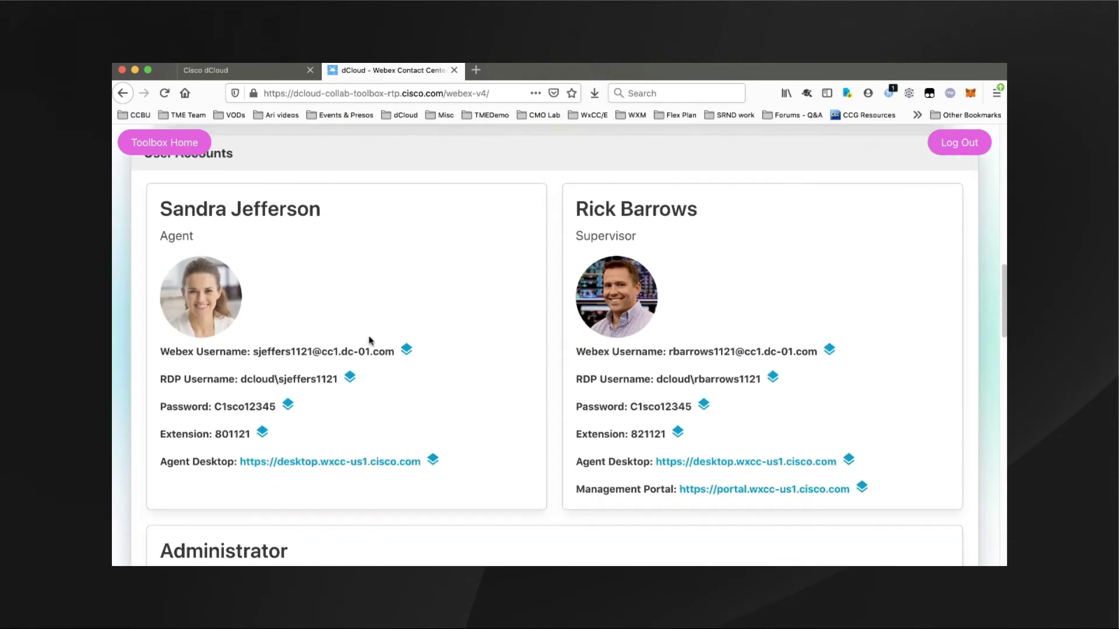
scroll(511, 365, "down", 2)
scroll(511, 366, "down", 3)
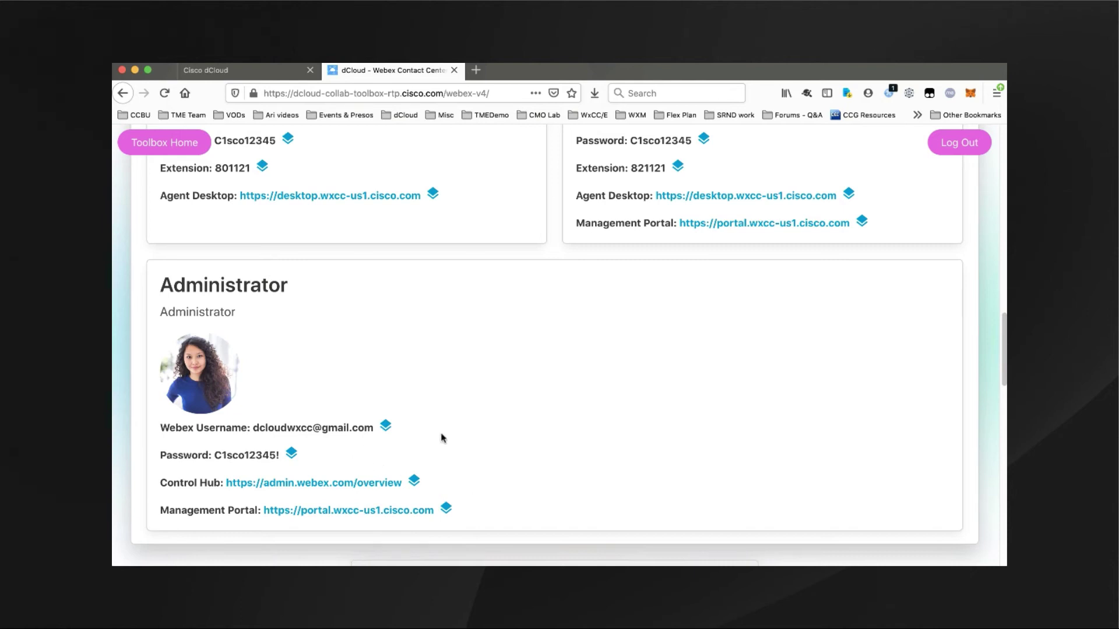
scroll(486, 486, "up", 1)
scroll(486, 486, "up", 2)
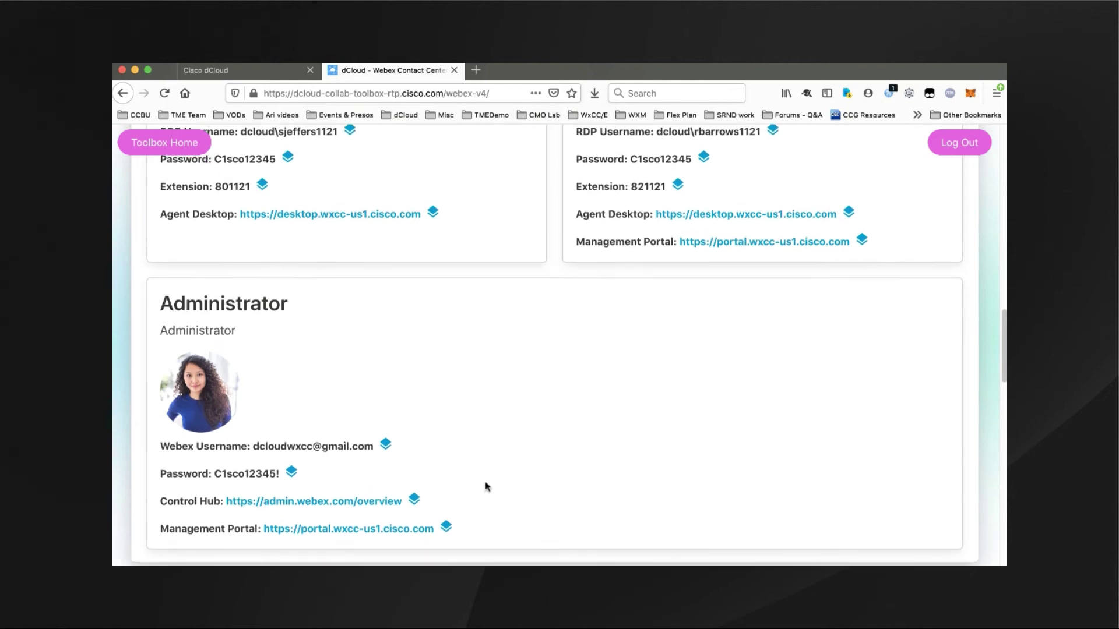
scroll(485, 486, "up", 2)
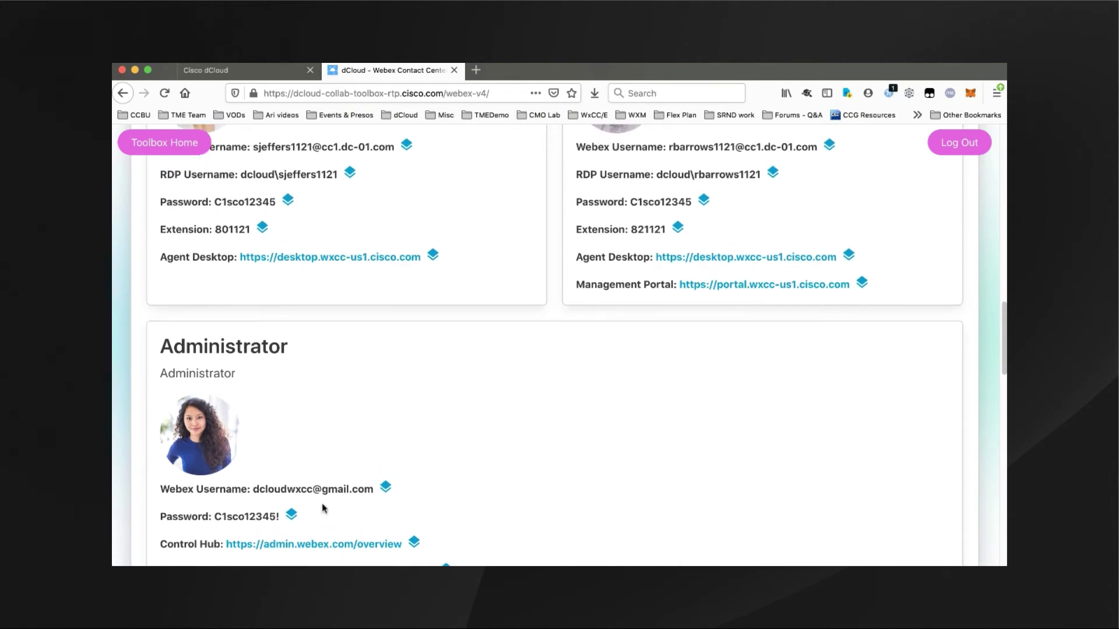
scroll(429, 494, "up", 1)
scroll(429, 496, "up", 5)
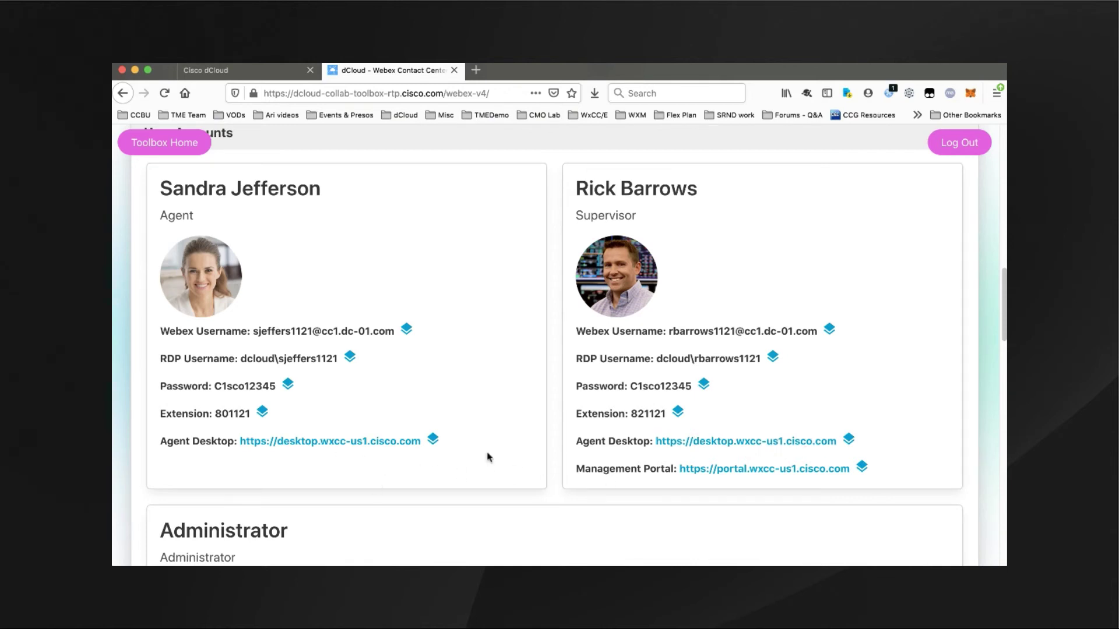
scroll(489, 457, "down", 10)
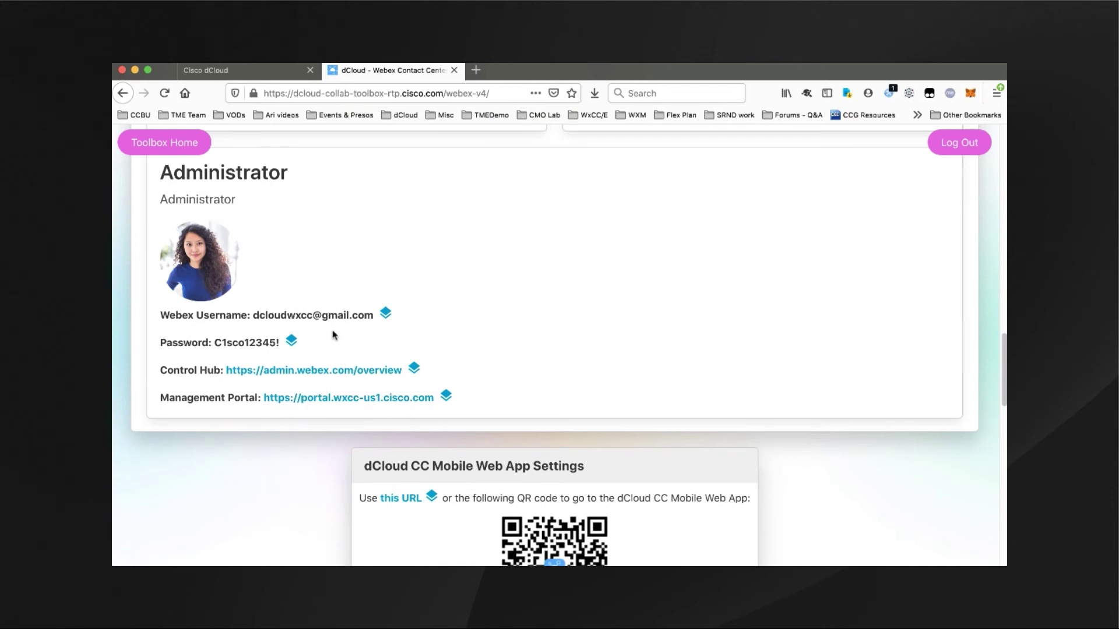
scroll(558, 378, "up", 1)
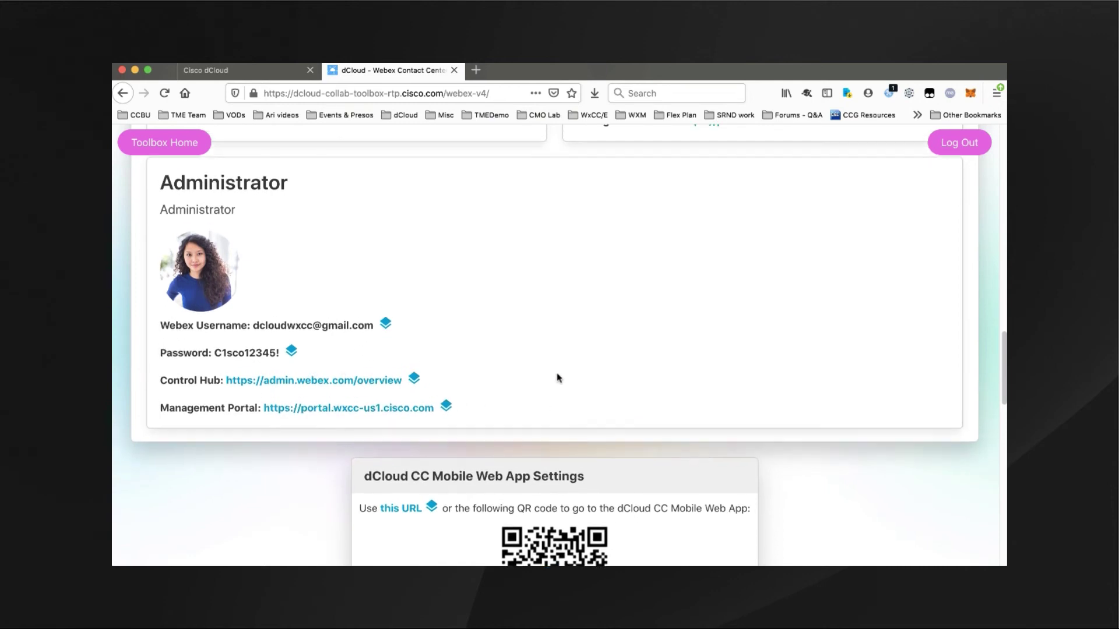
scroll(557, 379, "up", 5)
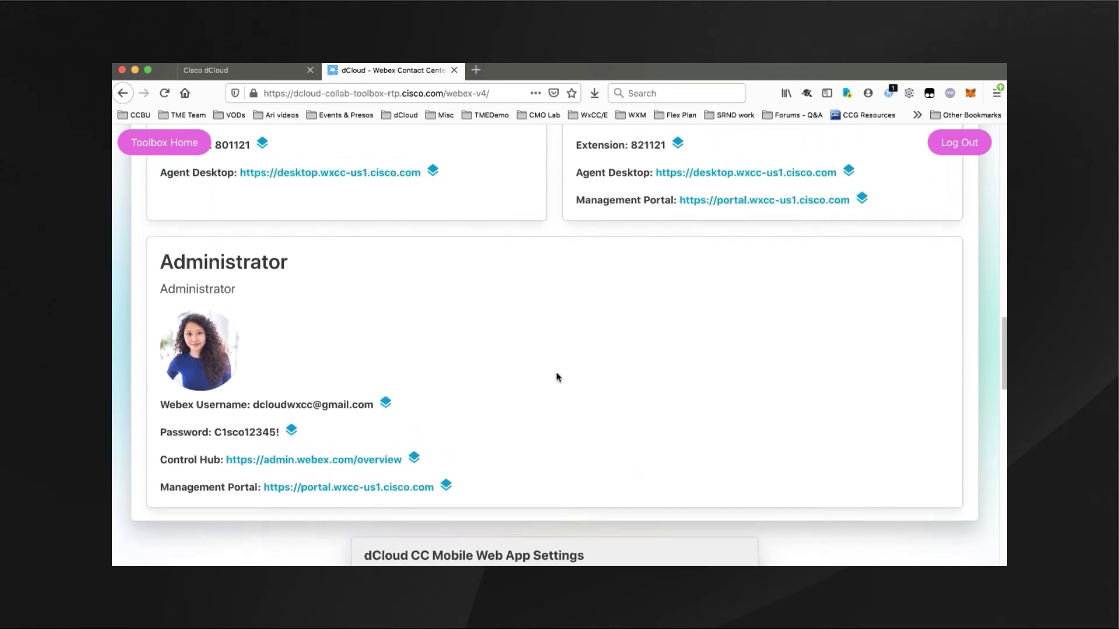
scroll(556, 376, "up", 10)
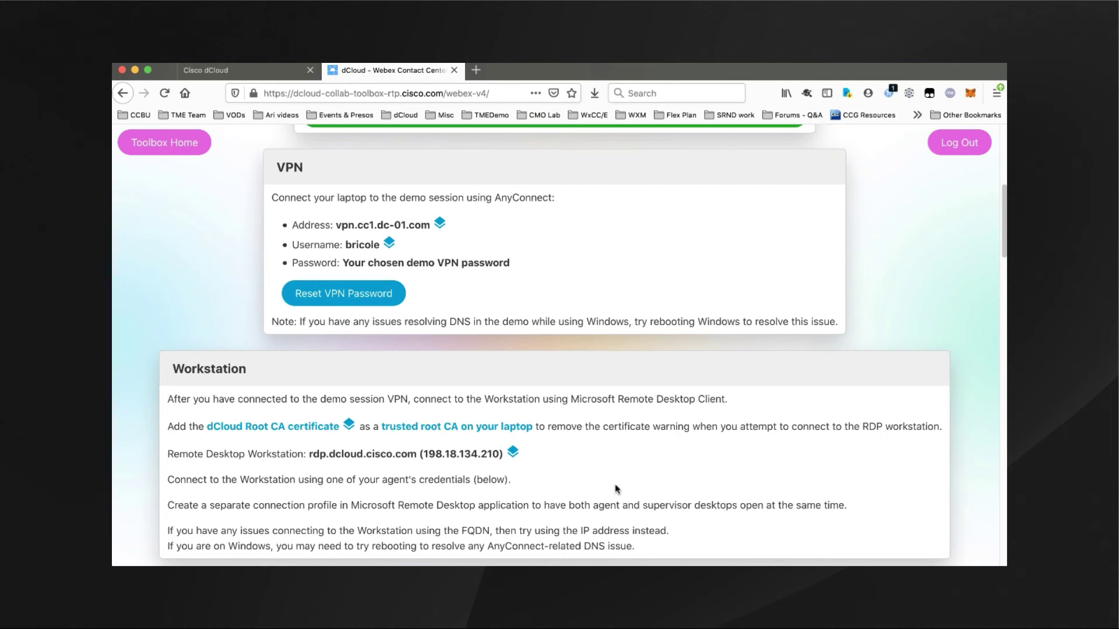
- Browse the Demo Website vertical list and keep Cumulus Finance (finance) selected
scroll(891, 336, "up", 4)
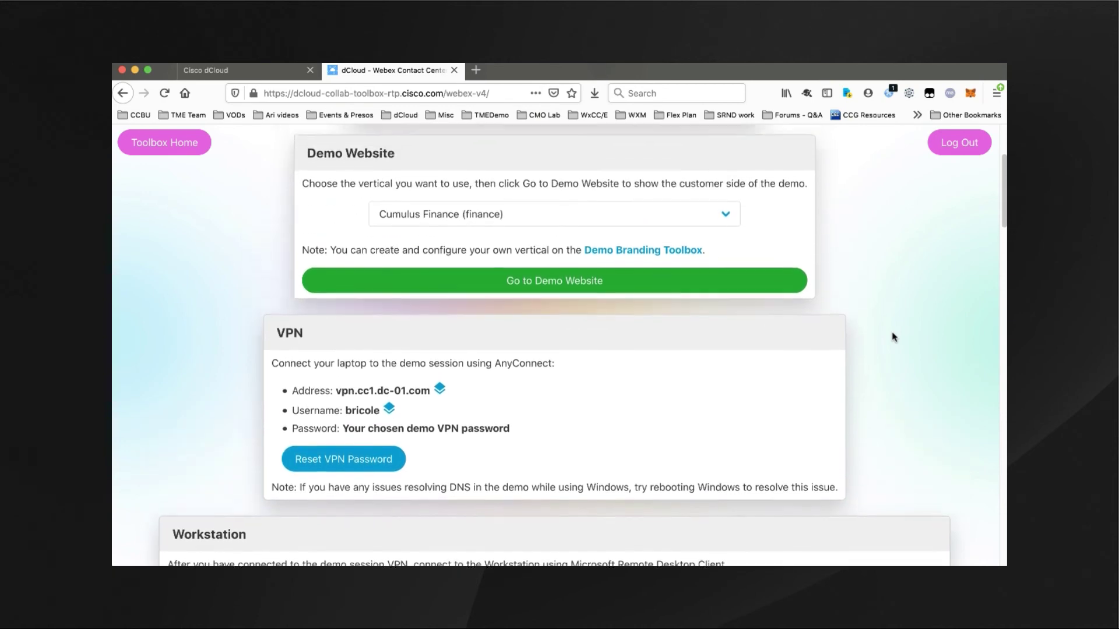
scroll(891, 337, "up", 2)
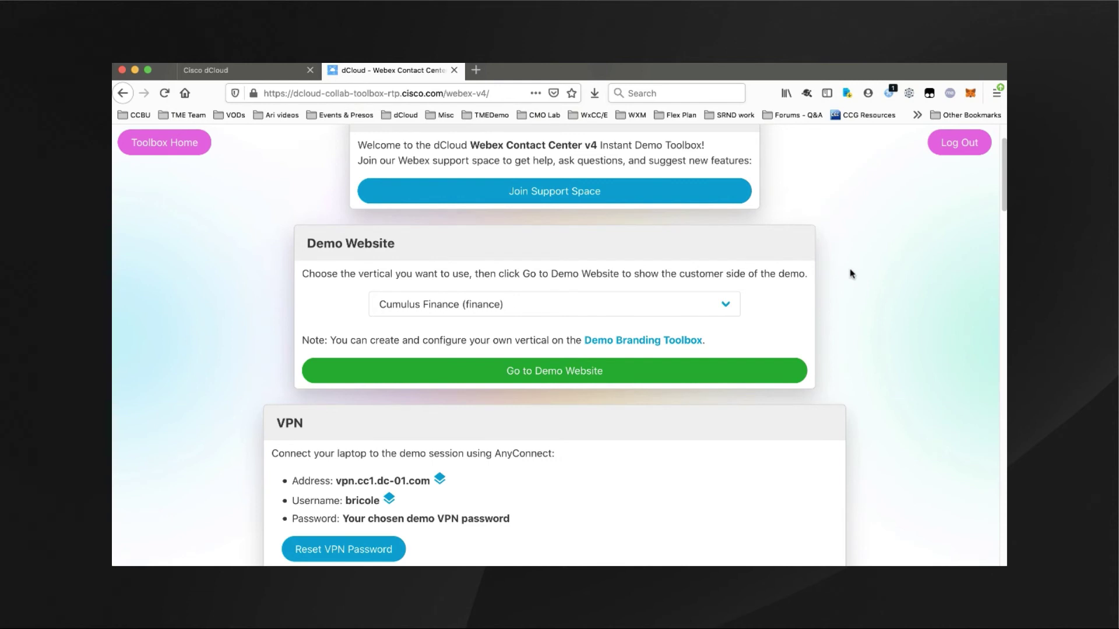
left_click(726, 306)
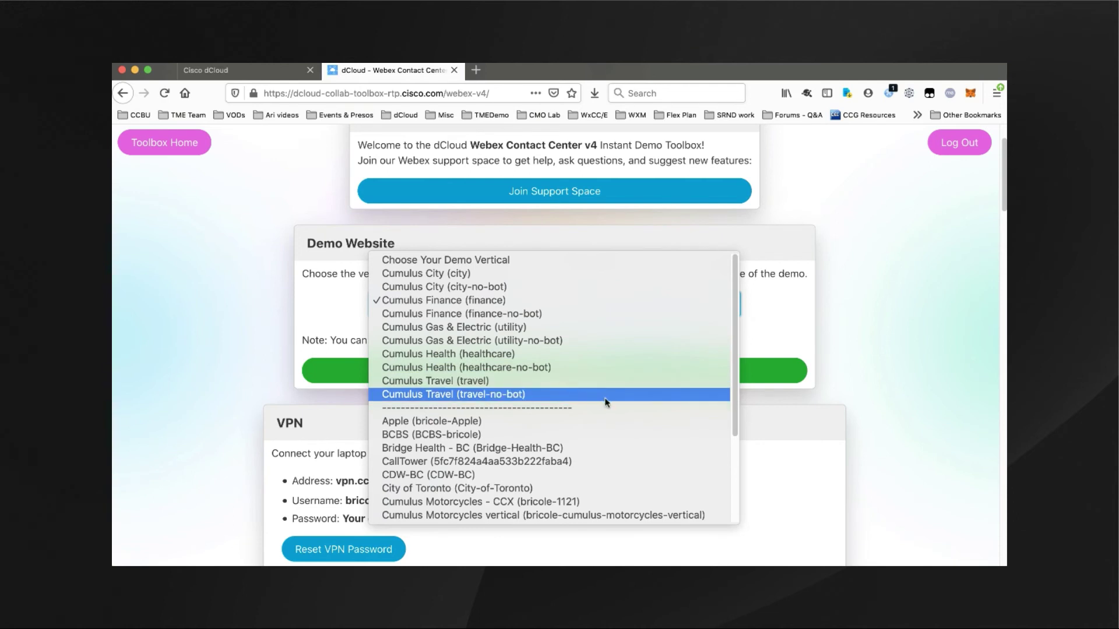
scroll(605, 402, "down", 5)
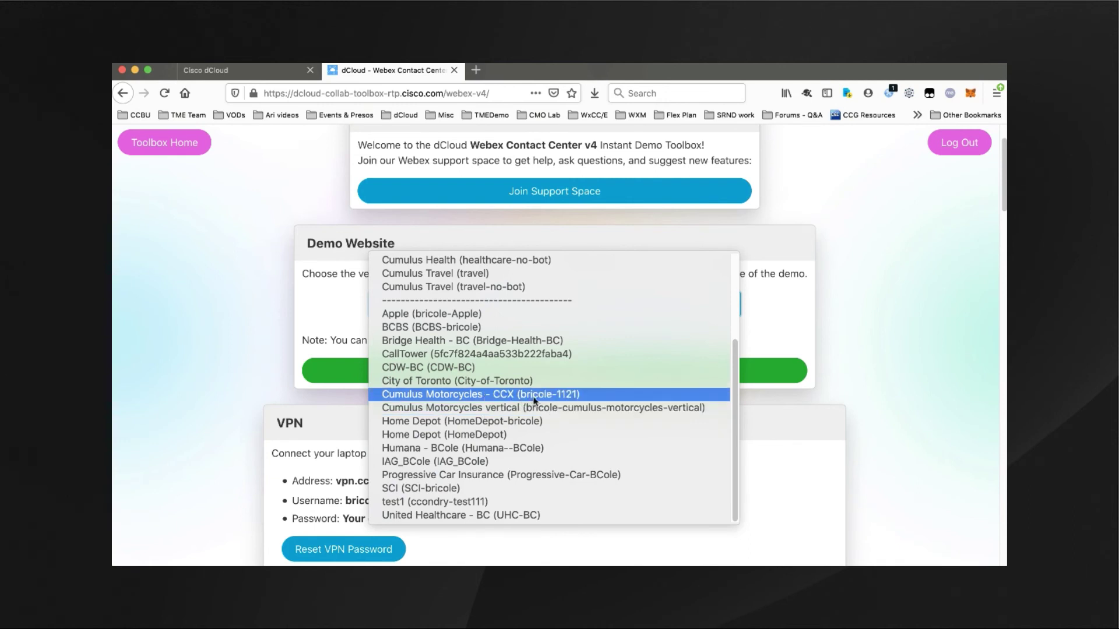
scroll(492, 309, "up", 3)
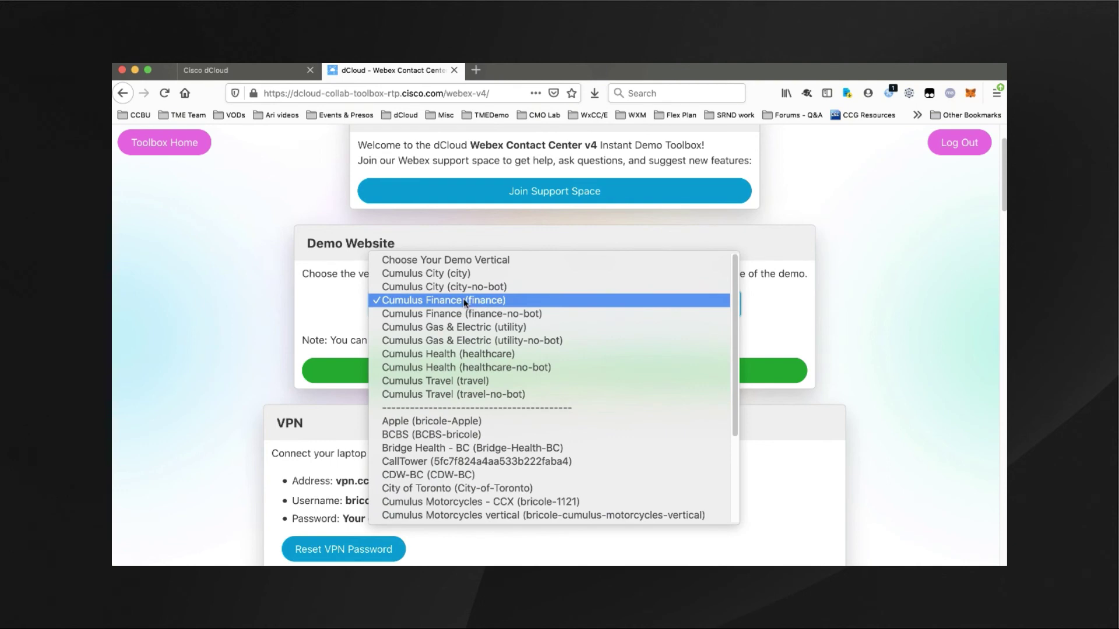
left_click(464, 304)
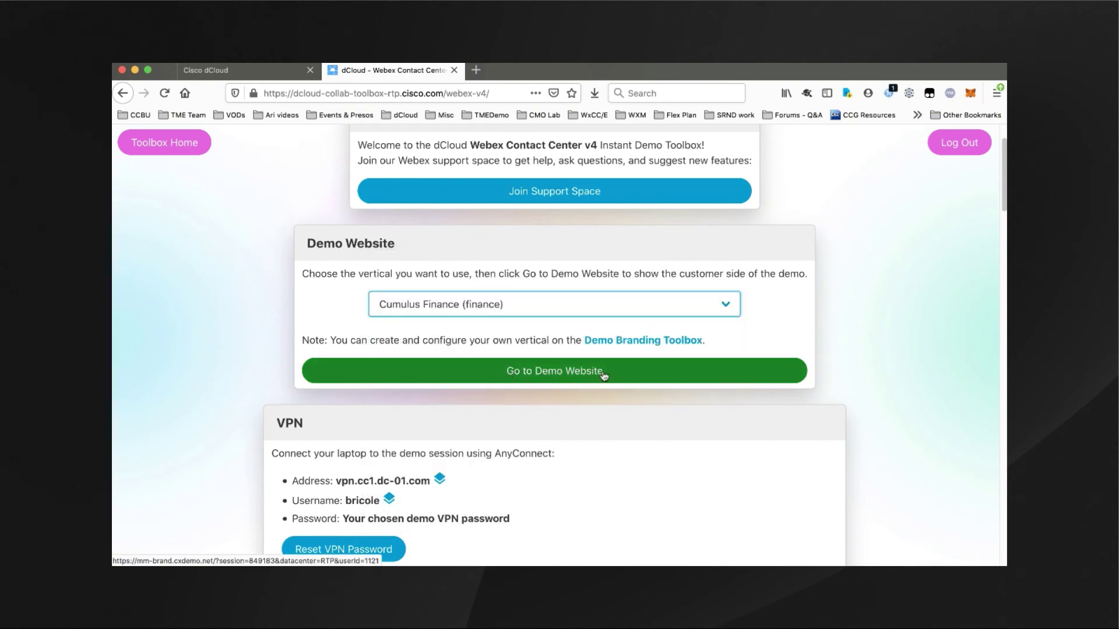
- Open the Cumulus Finance demo website, view its About and Services pages, then return Home
left_click(603, 375)
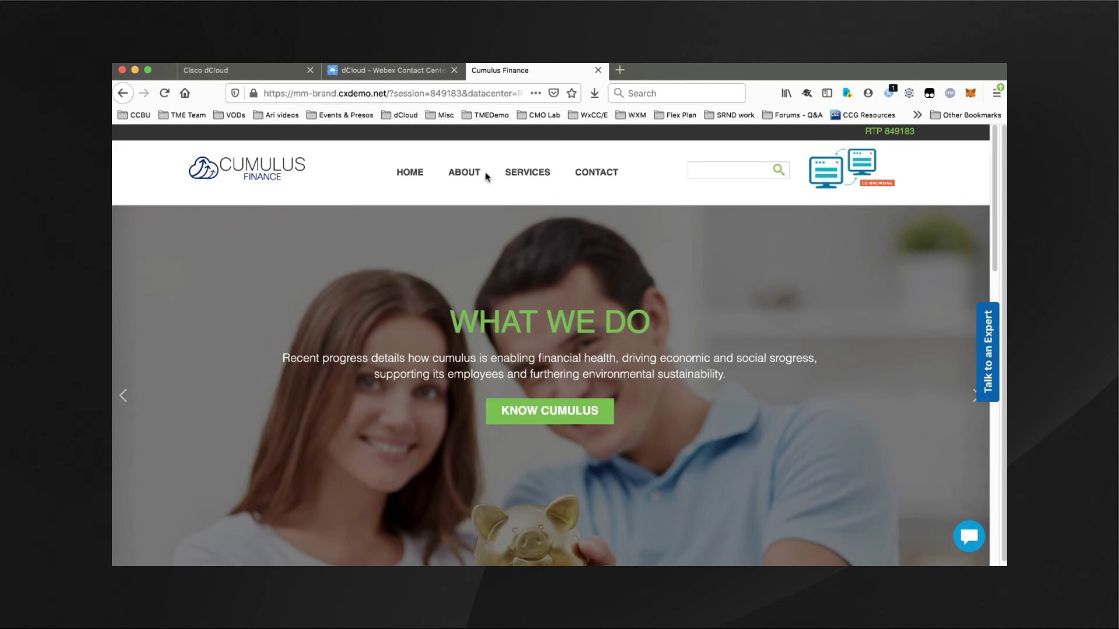
left_click(460, 176)
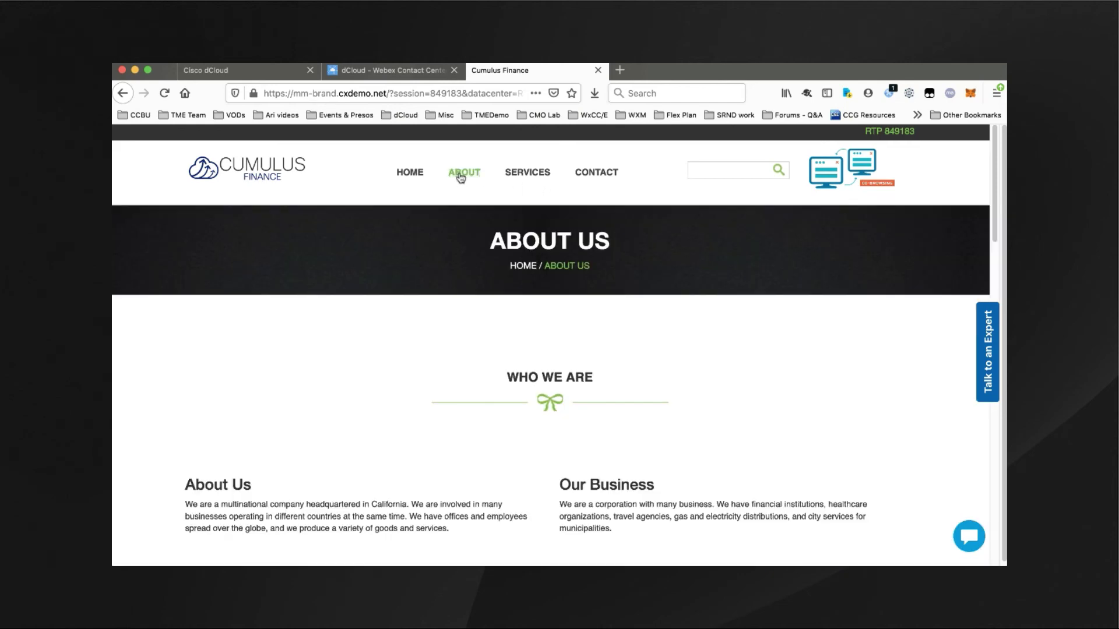
scroll(660, 313, "down", 5)
scroll(661, 313, "up", 5)
left_click(526, 173)
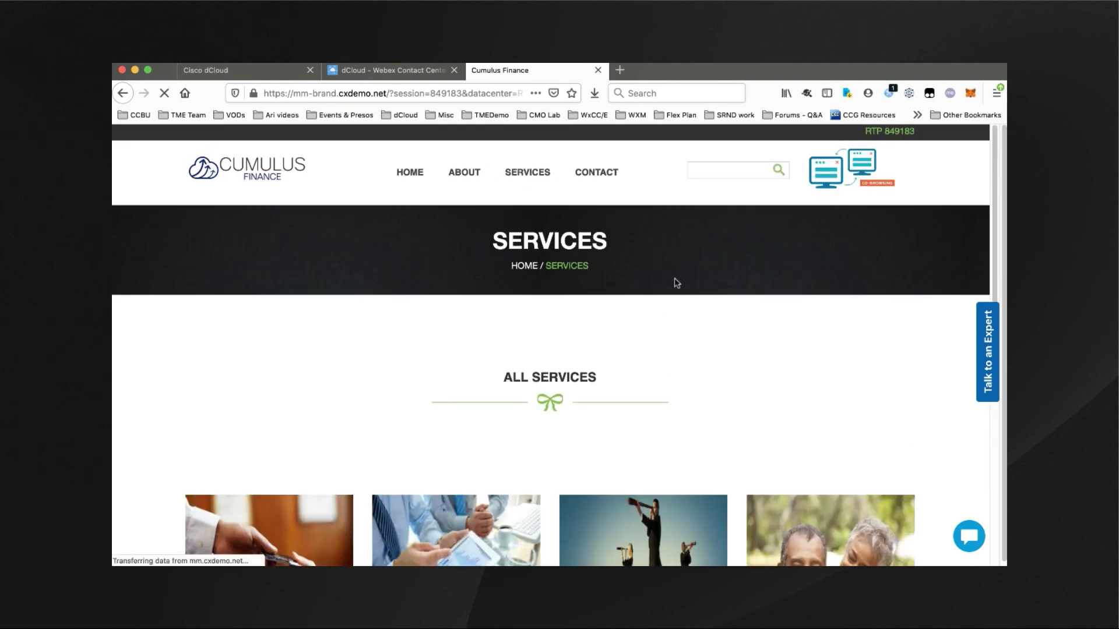
scroll(701, 309, "down", 3)
scroll(681, 421, "up", 3)
left_click(409, 172)
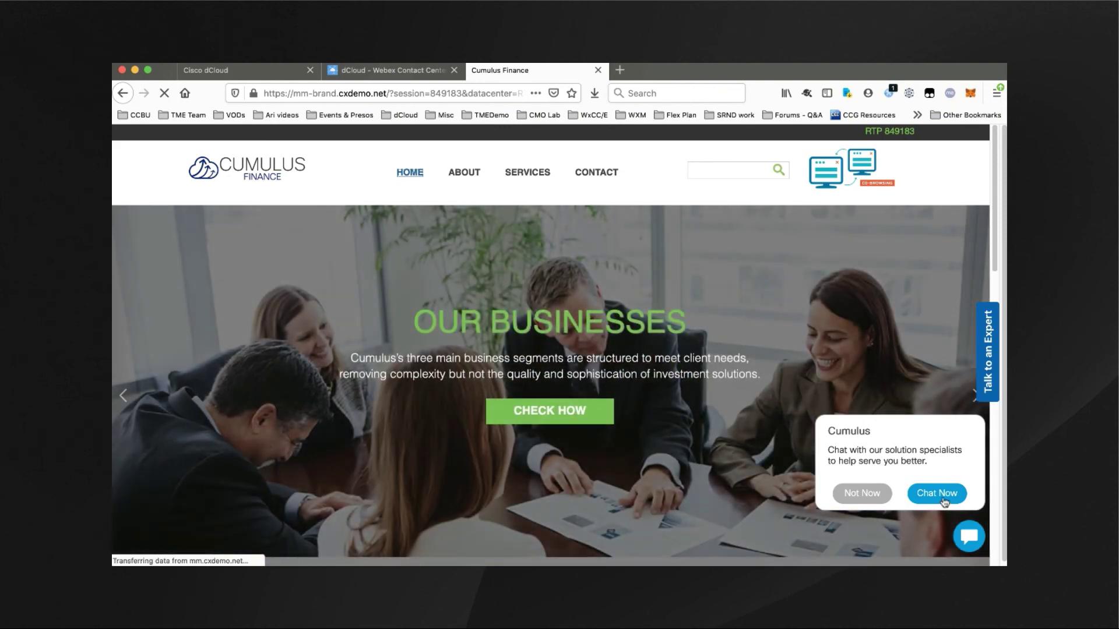
- Accept the chat invitation, enter the contact's name and e-mail, and start a Sales chat
left_click(944, 500)
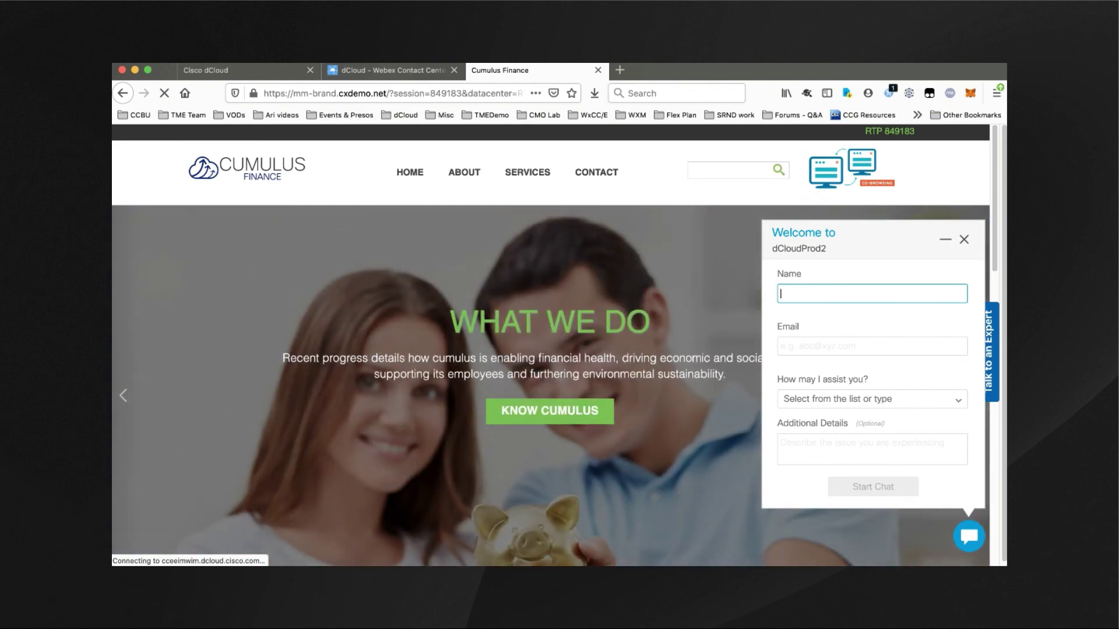
left_click(871, 346)
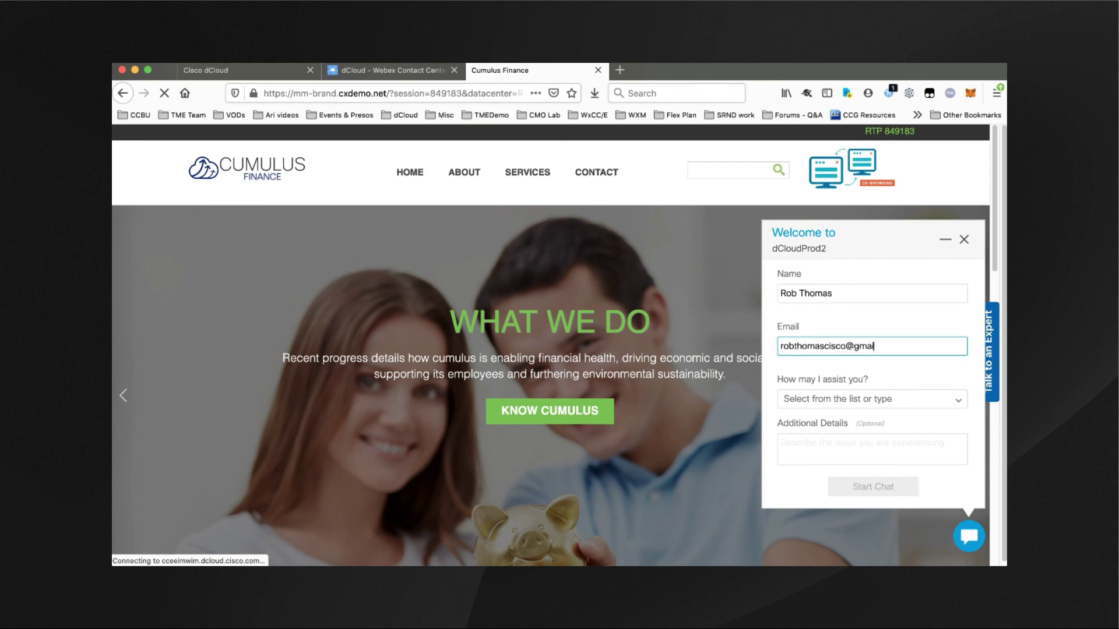
left_click(890, 400)
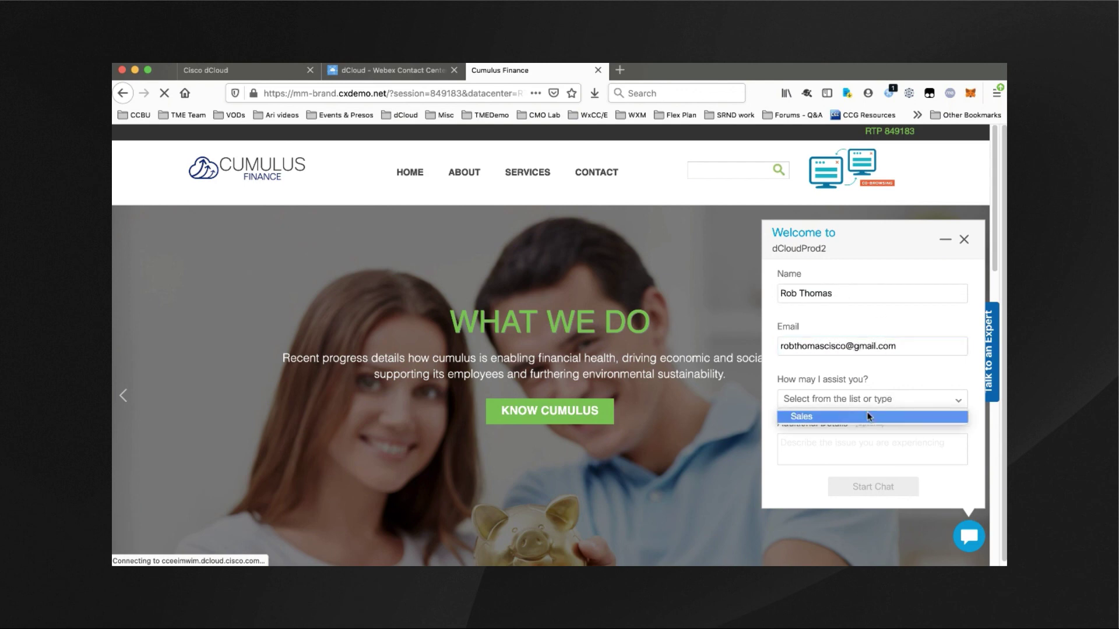
left_click(861, 417)
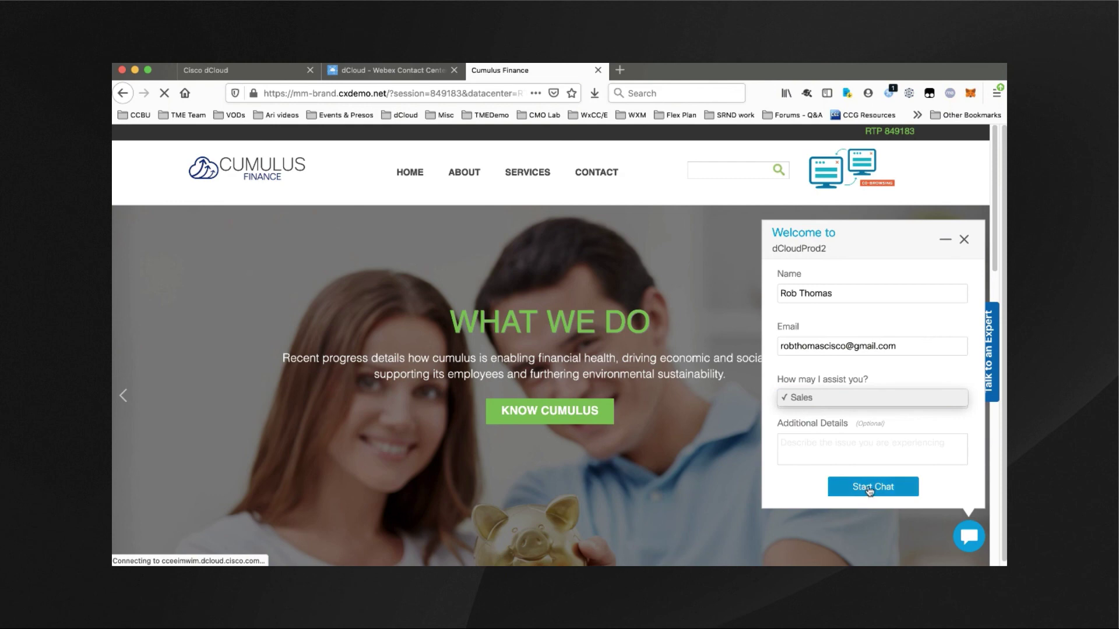
left_click(869, 490)
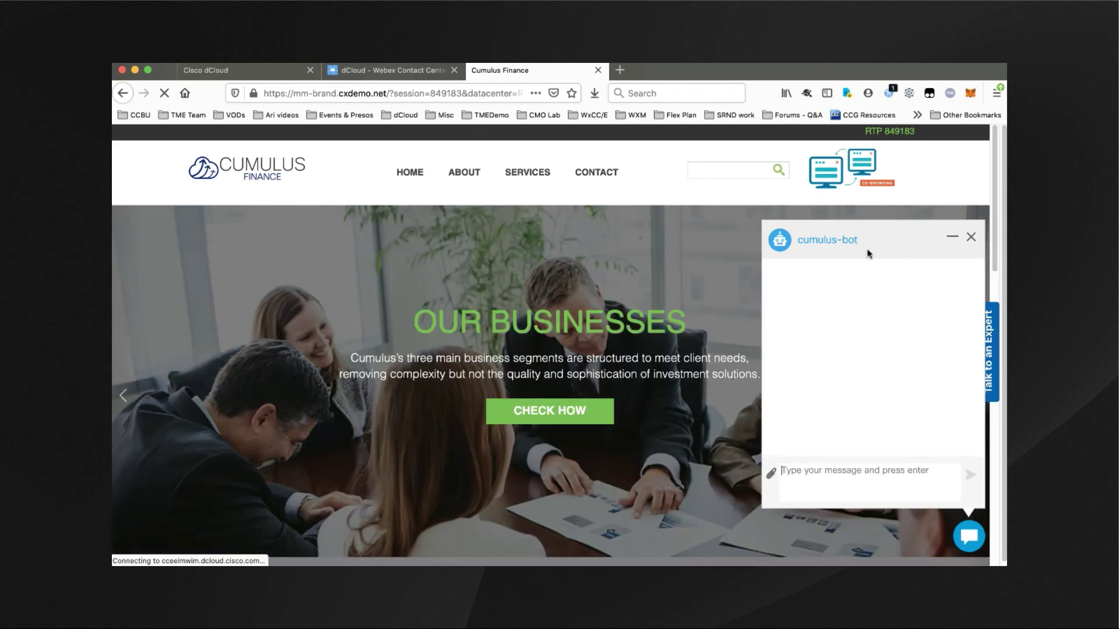
- Send the bot 'I need help with Finance questions', then end the chat
type("I need help with Fi")
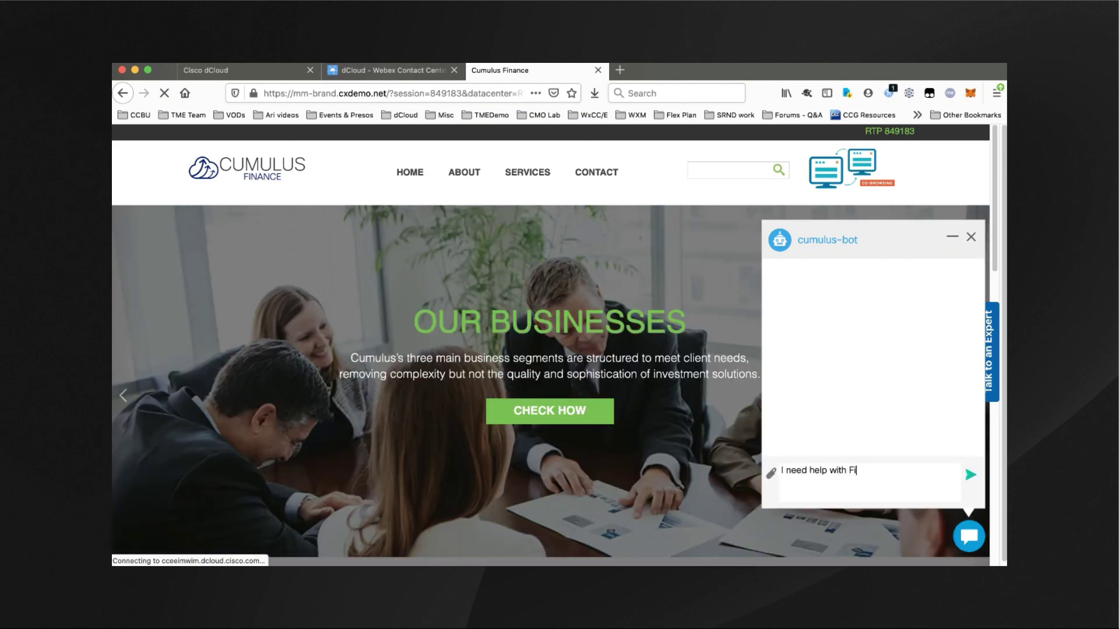
type("nance questions")
key("Return")
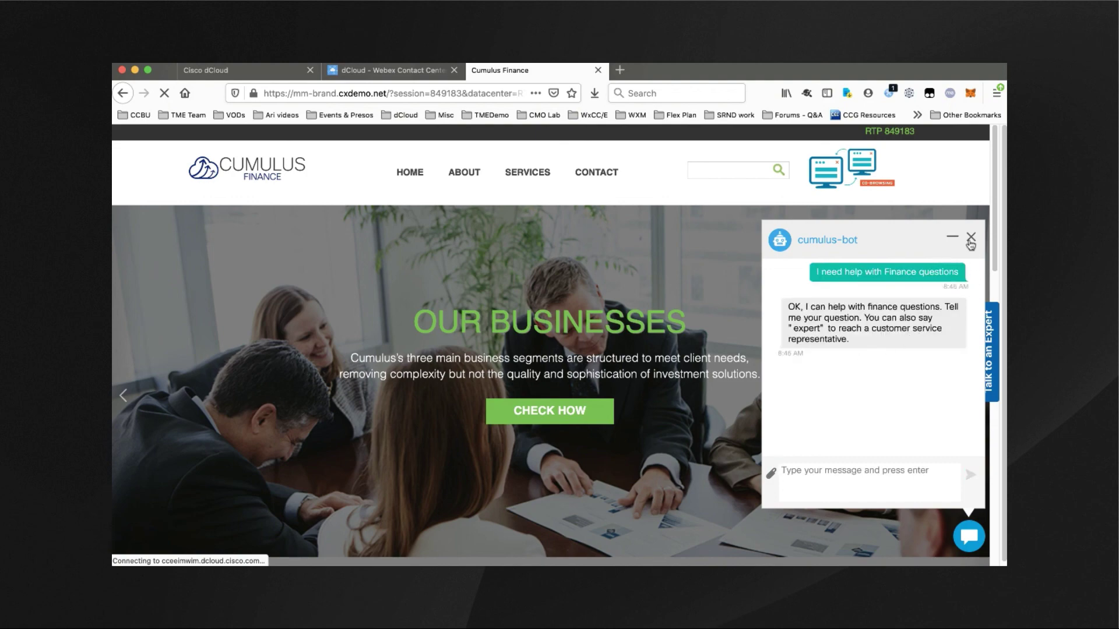
left_click(970, 239)
left_click(827, 420)
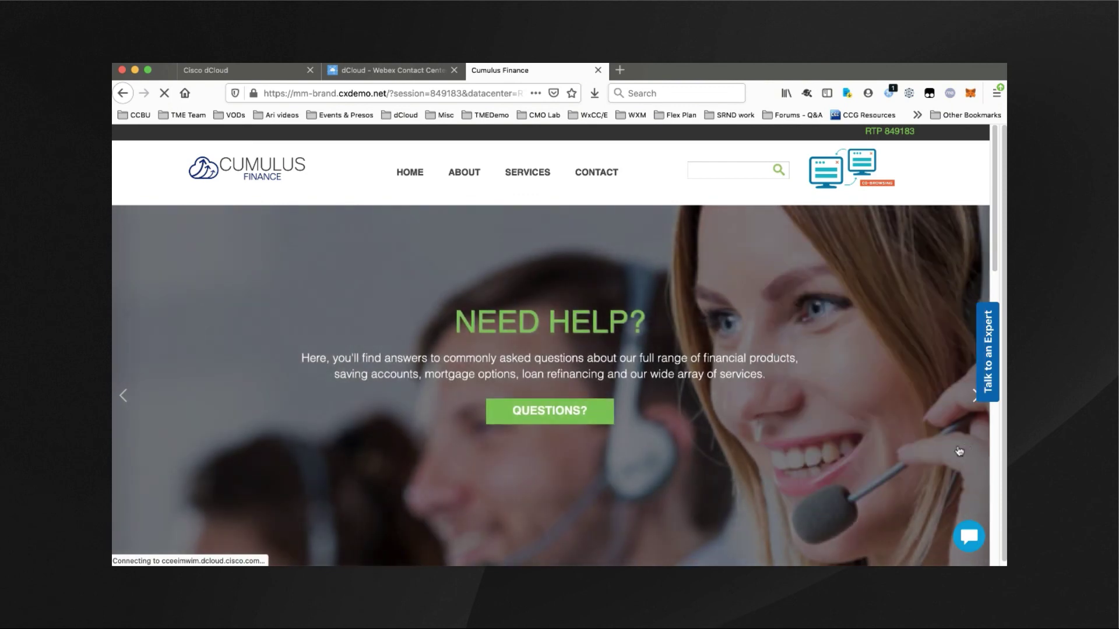
- Open the Talk to an Expert panel, view the Call Us main number, and cancel the call
left_click(985, 376)
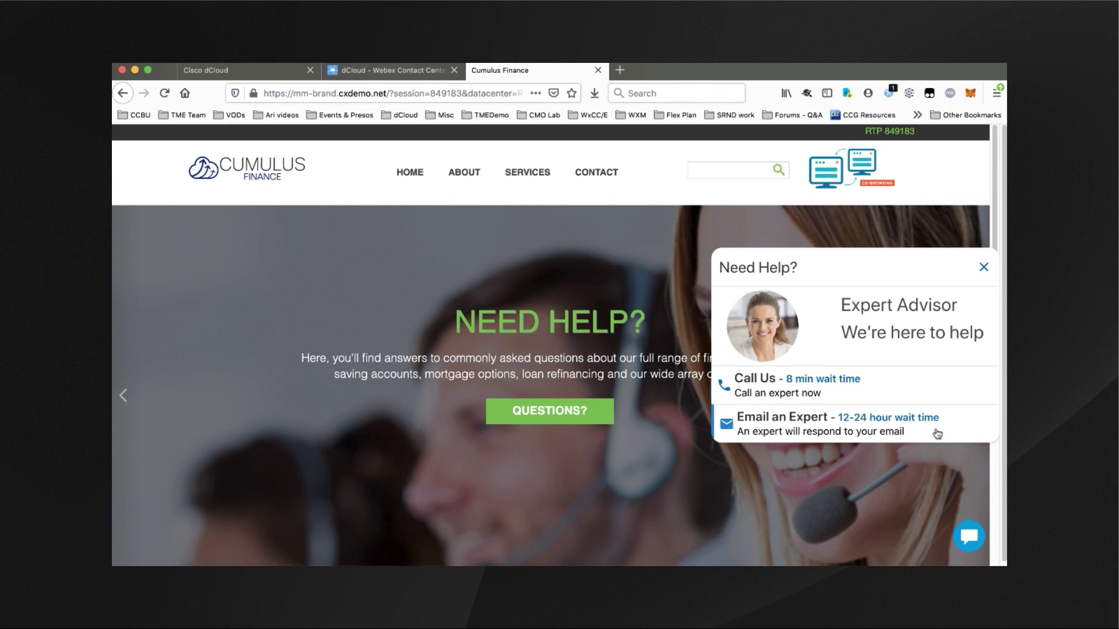
left_click(865, 391)
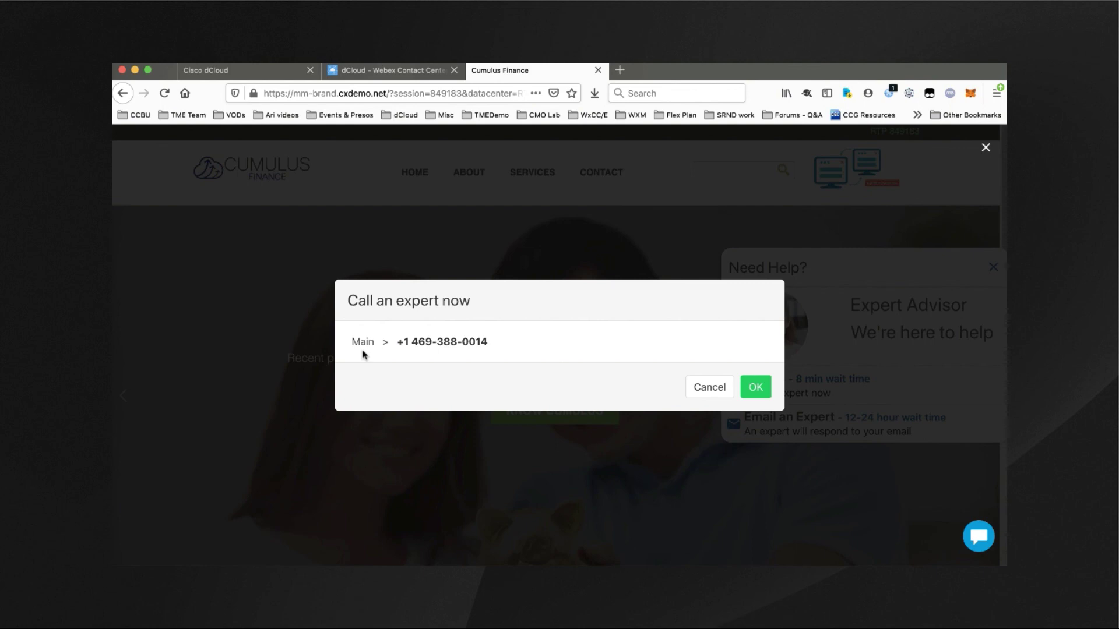
left_click(712, 388)
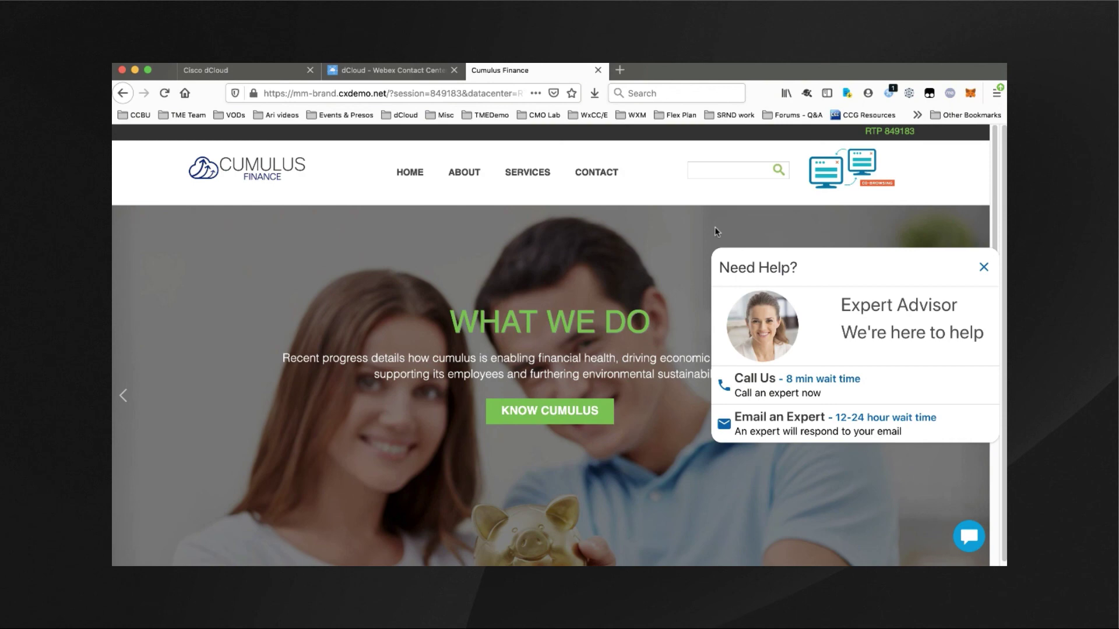